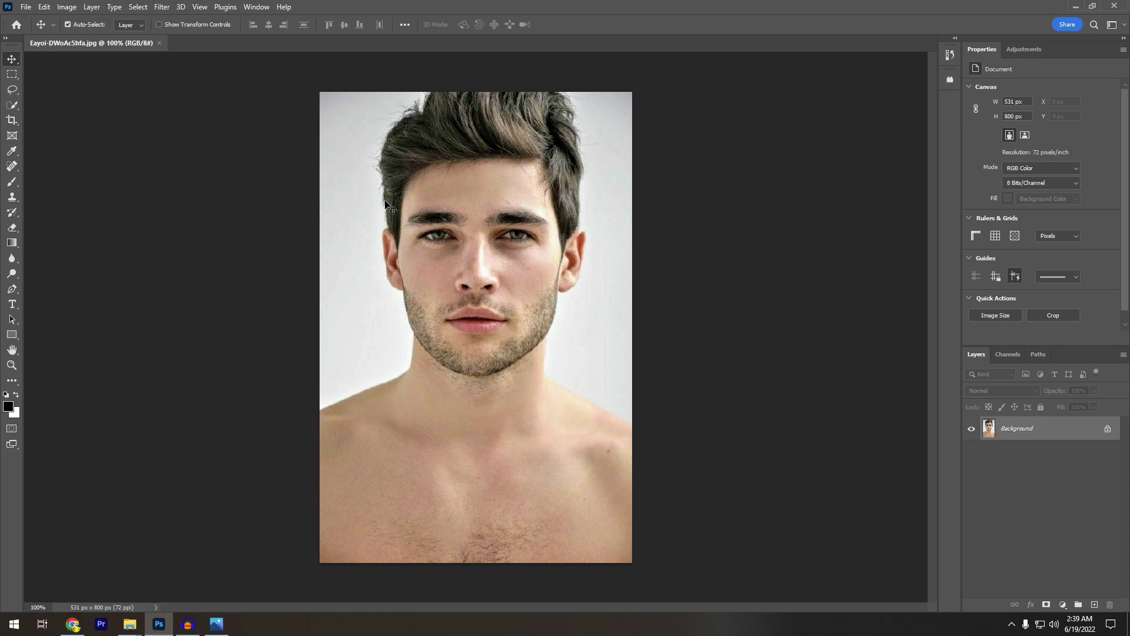
pyautogui.scroll(2, 548, 323)
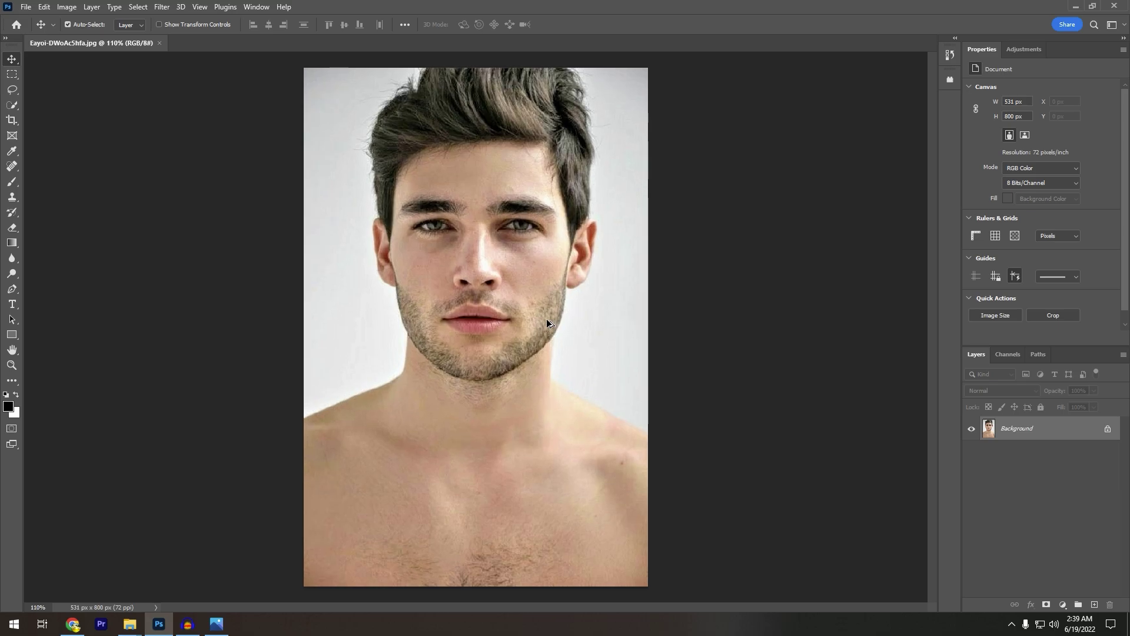
pyautogui.scroll(2, 548, 319)
pyautogui.scroll(1, 549, 317)
pyautogui.scroll(3, 376, 318)
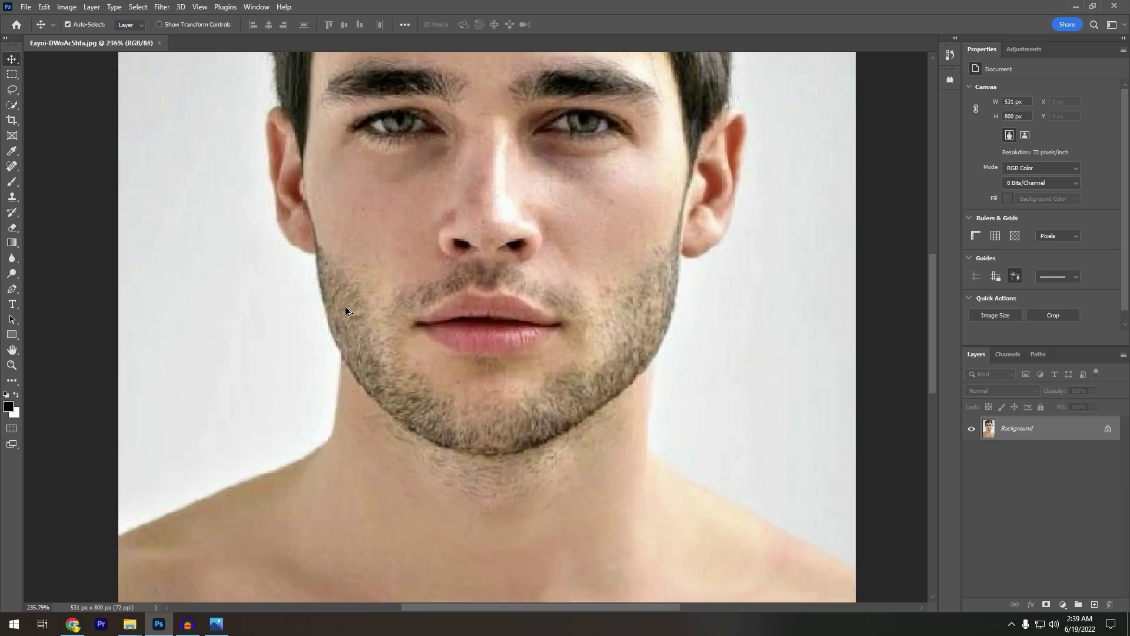
pyautogui.scroll(2, 384, 303)
# Zoom to about 236% and pan across the stubbled cheeks, jaw and chin
pyautogui.moveTo(481, 306)
pyautogui.mouseDown()
pyautogui.moveTo(433, 328)
pyautogui.moveTo(436, 391)
pyautogui.mouseUp()
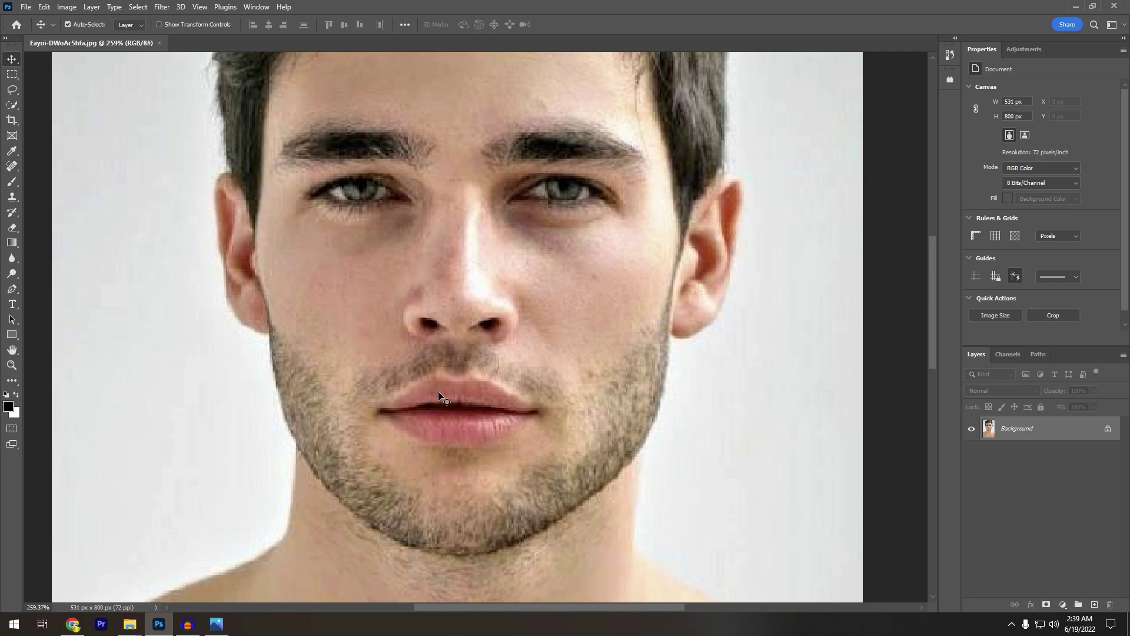
pyautogui.scroll(1, 464, 406)
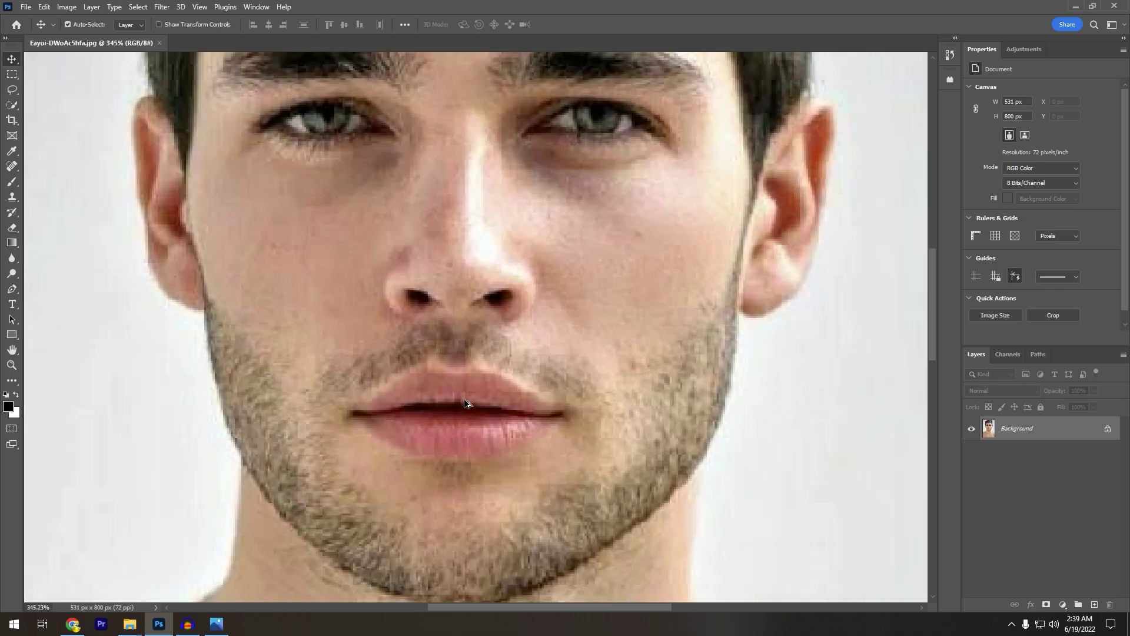
pyautogui.scroll(-2, 465, 405)
pyautogui.scroll(-1, 465, 405)
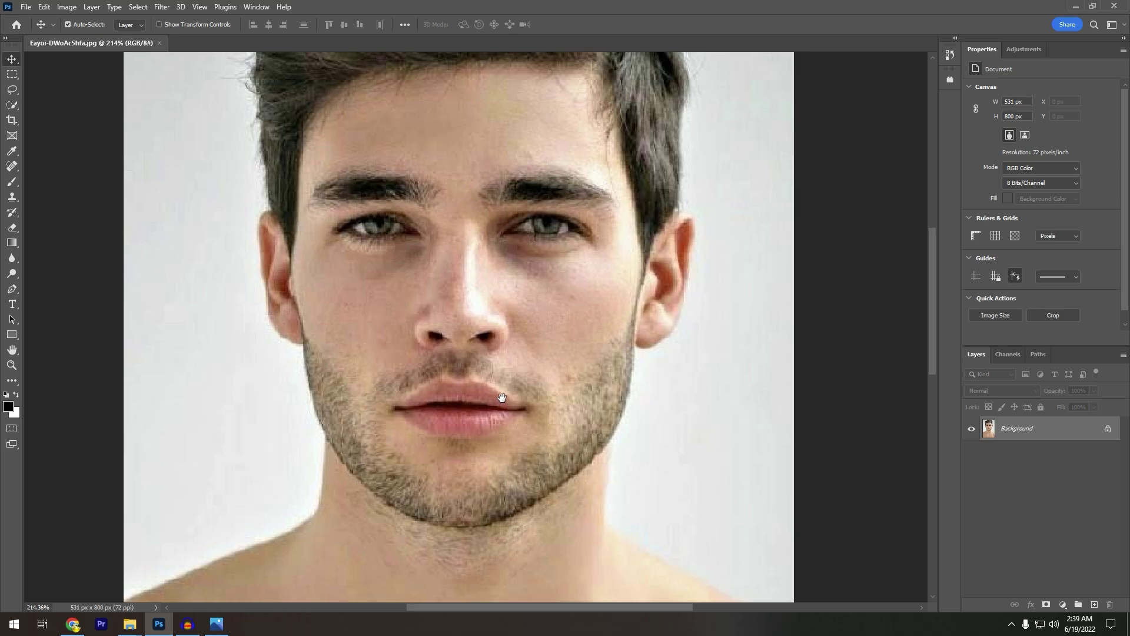
pyautogui.scroll(2, 340, 389)
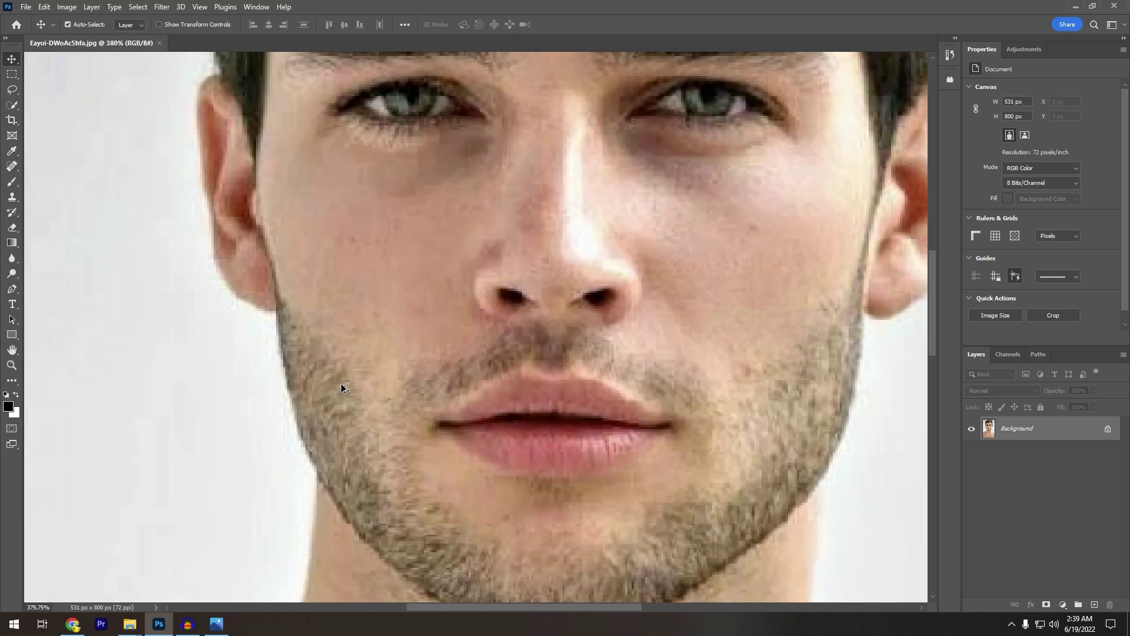
pyautogui.moveTo(391, 413); pyautogui.dragTo(321, 315)
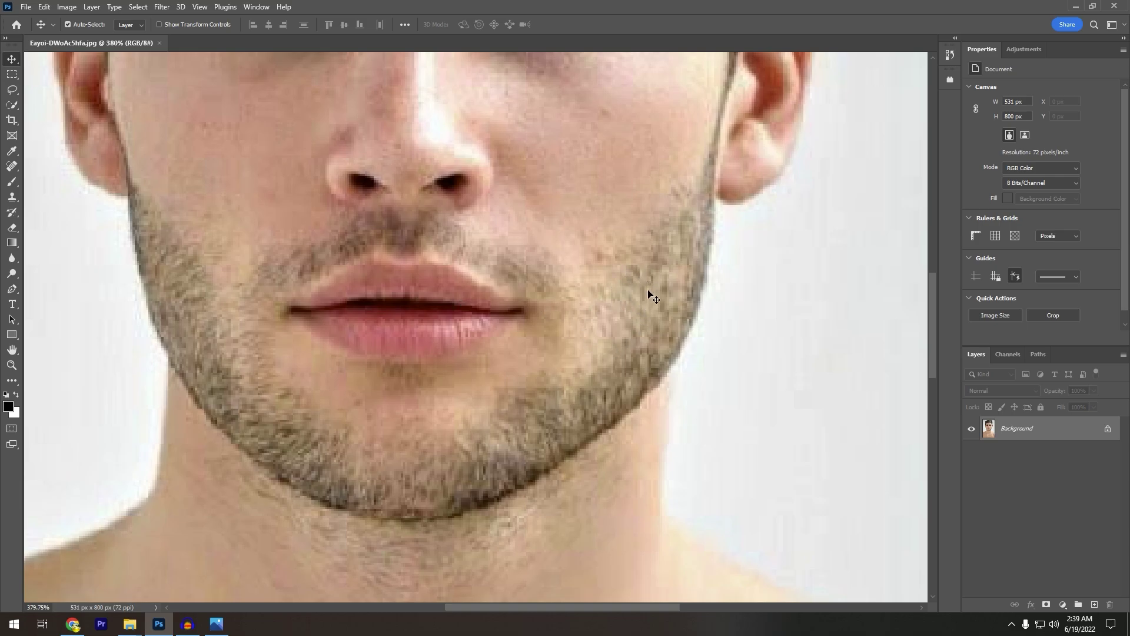
pyautogui.scroll(-2, 587, 293)
pyautogui.moveTo(583, 298); pyautogui.dragTo(607, 386)
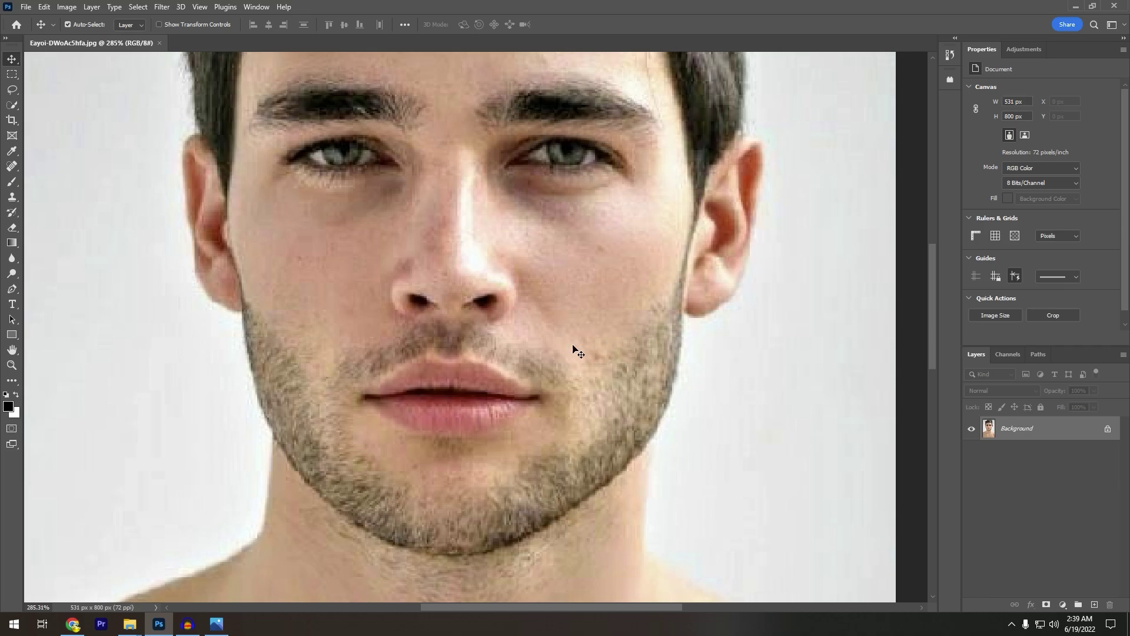
pyautogui.scroll(-3, 432, 382)
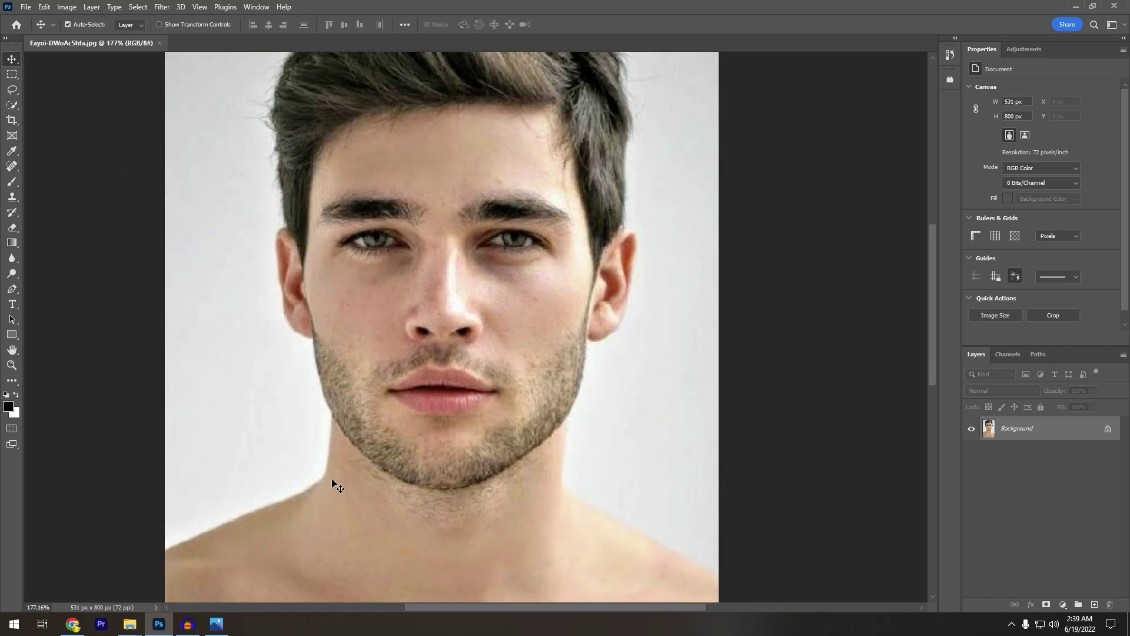
pyautogui.moveTo(437, 541); pyautogui.dragTo(450, 454)
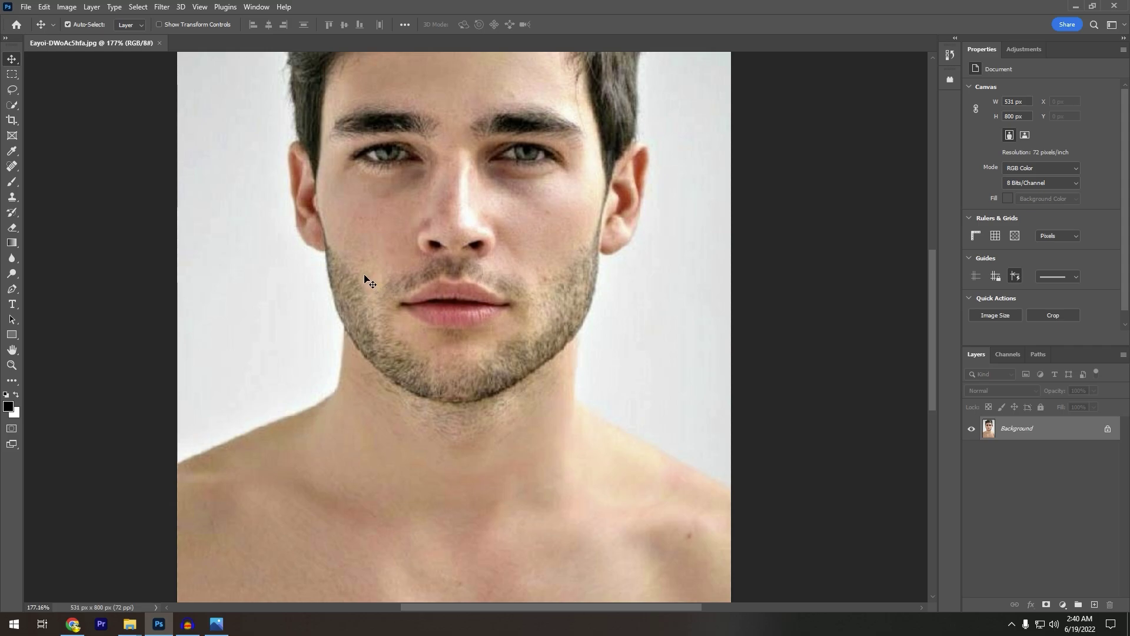
pyautogui.hotkey('ctrl', 'z')
pyautogui.scroll(2, 370, 299)
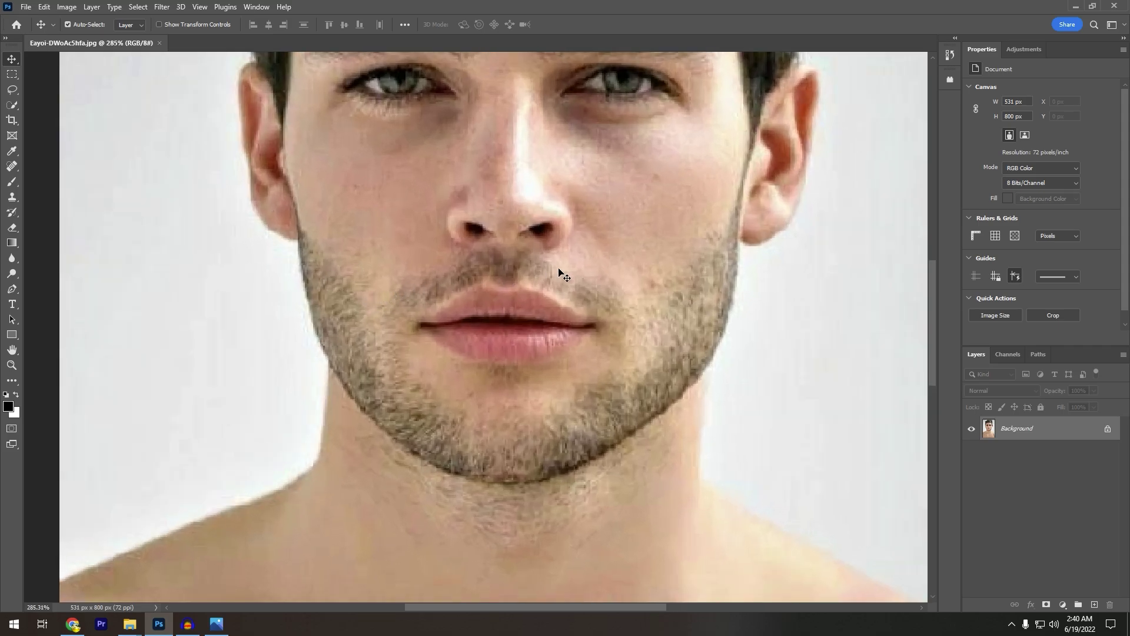
pyautogui.moveTo(559, 271); pyautogui.dragTo(538, 380)
pyautogui.scroll(-1, 538, 382)
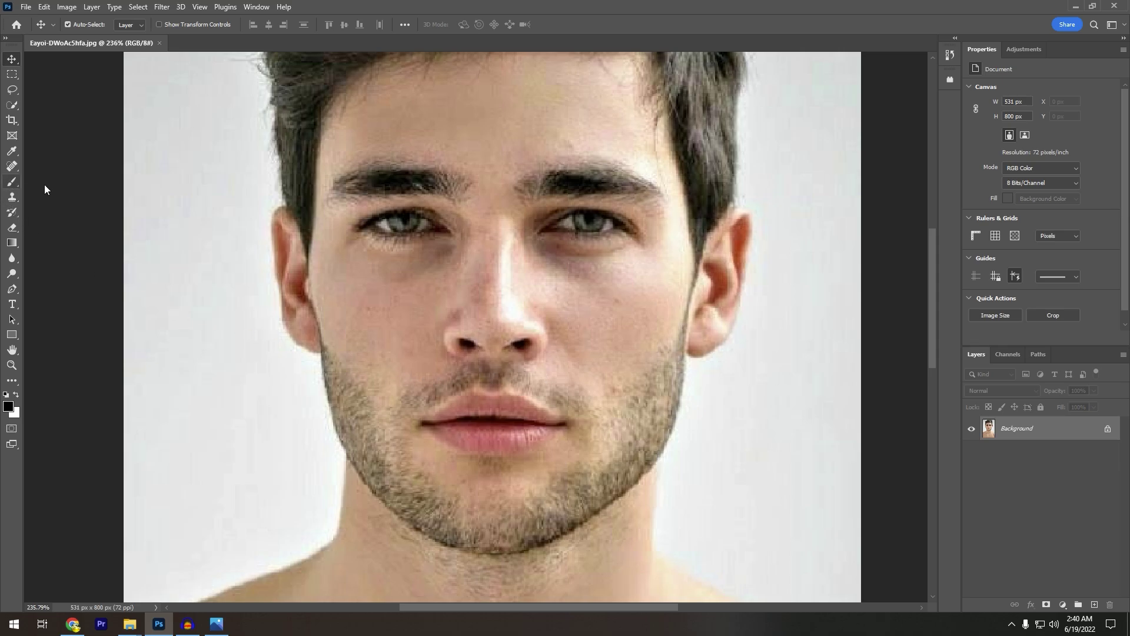
# With the Brush tool active, set the foreground color to a light skin tone sampled from the cheek
pyautogui.click(13, 181)
pyautogui.click(58, 180)
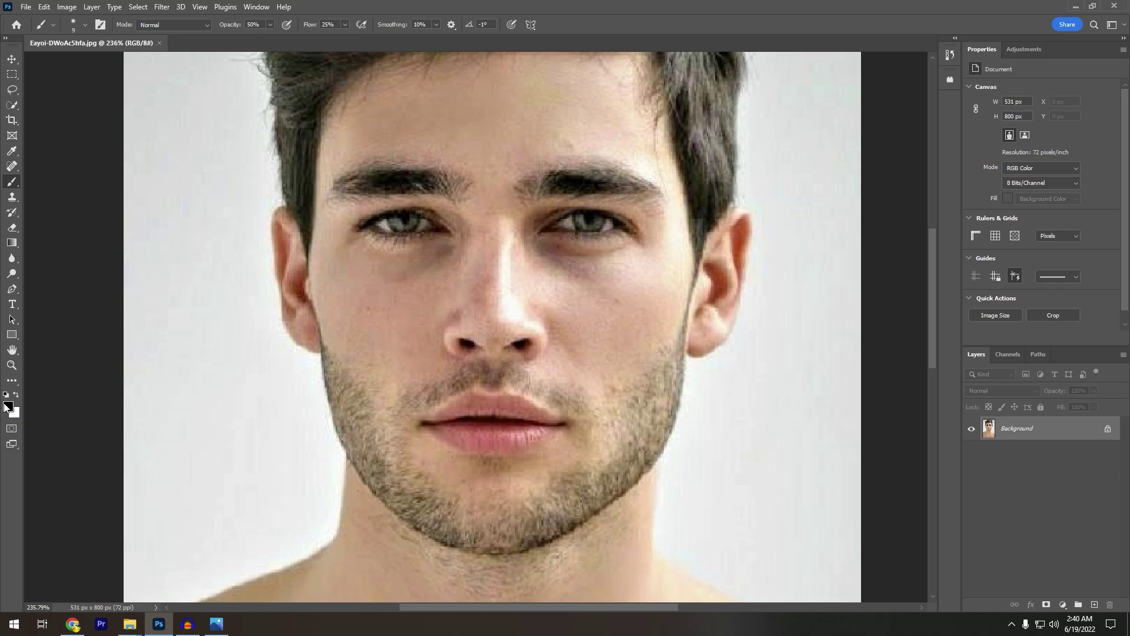
pyautogui.scroll(3, 321, 396)
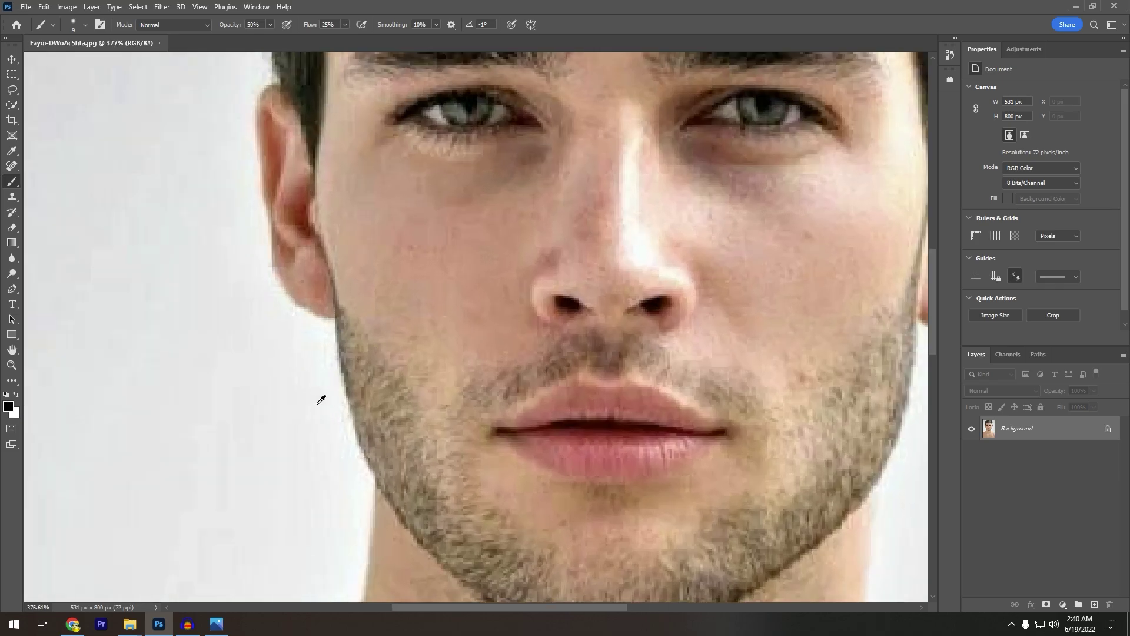
pyautogui.scroll(3, 425, 353)
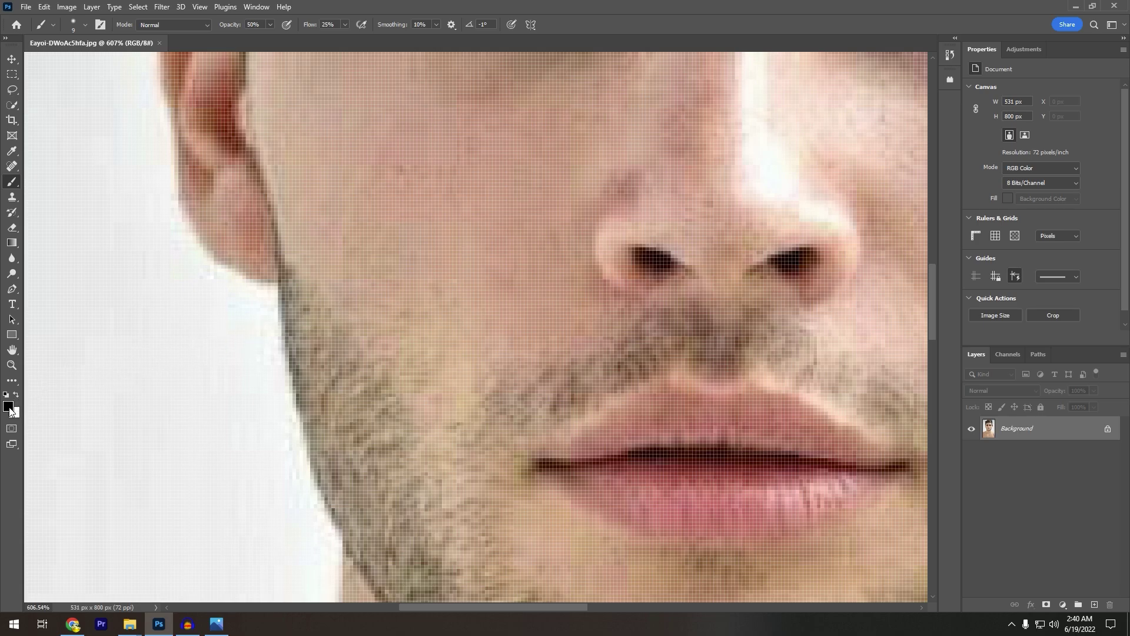
pyautogui.click(10, 407)
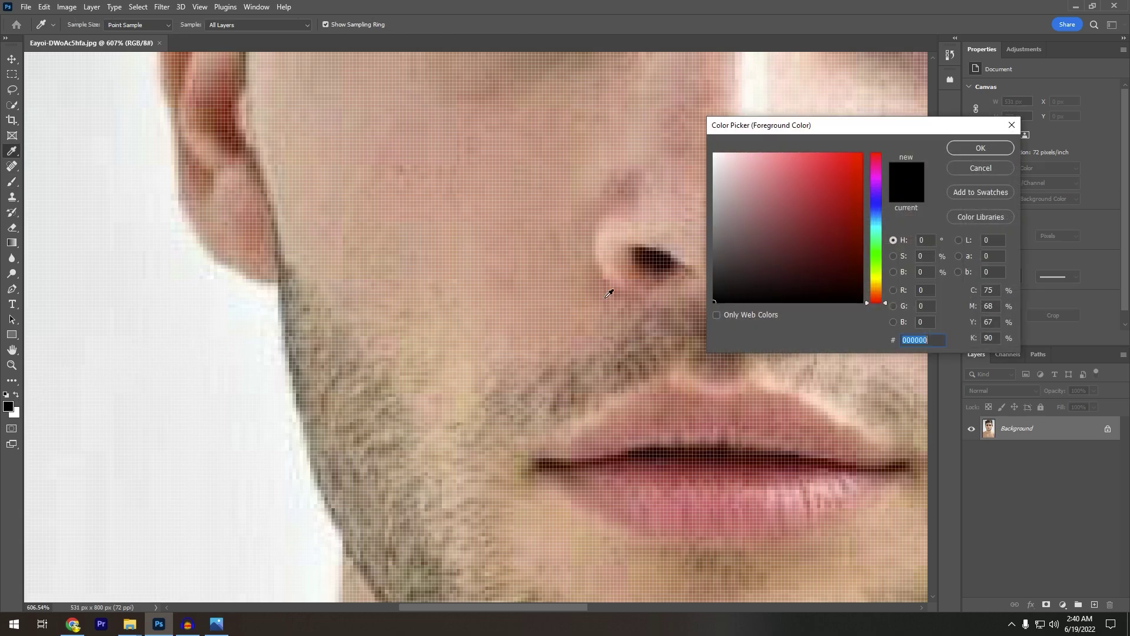
pyautogui.click(346, 301)
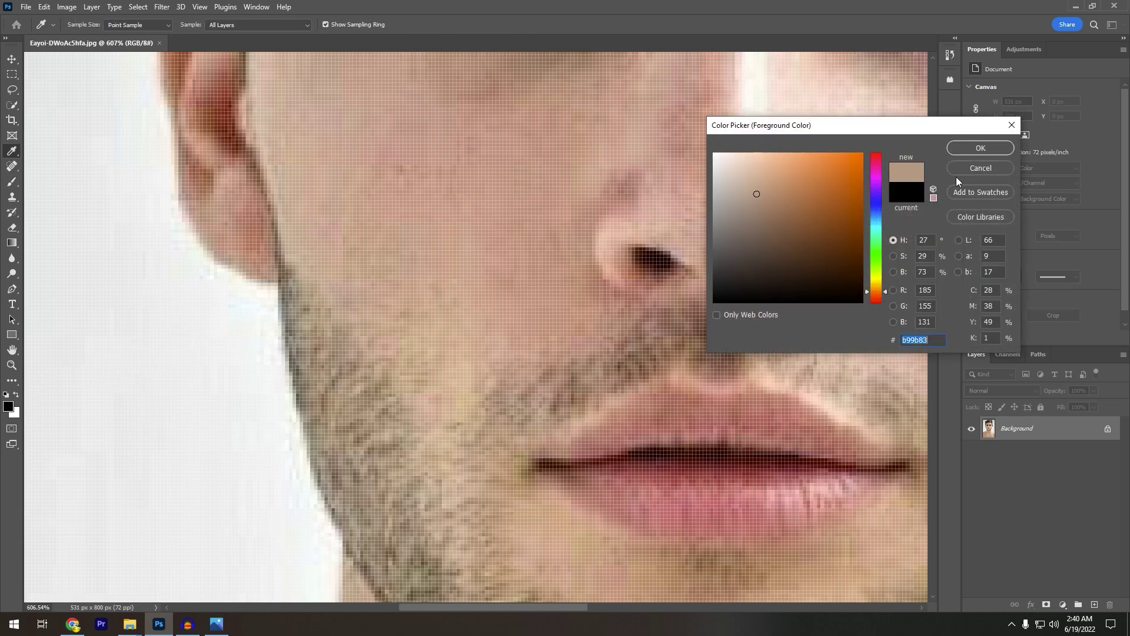
pyautogui.click(990, 166)
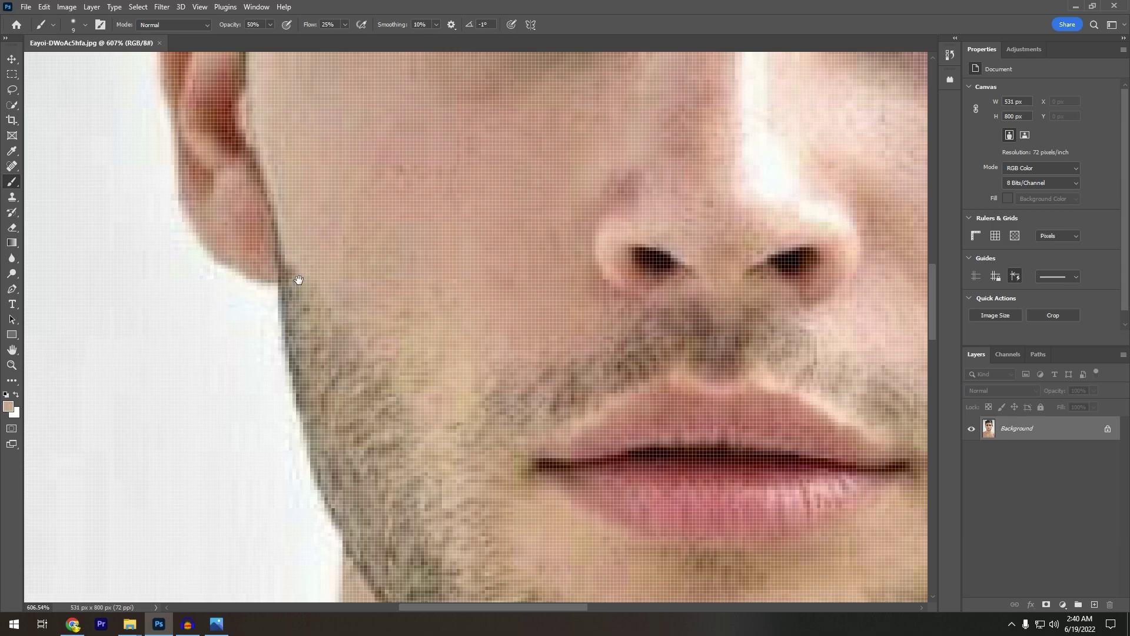
pyautogui.moveTo(299, 279); pyautogui.dragTo(298, 287)
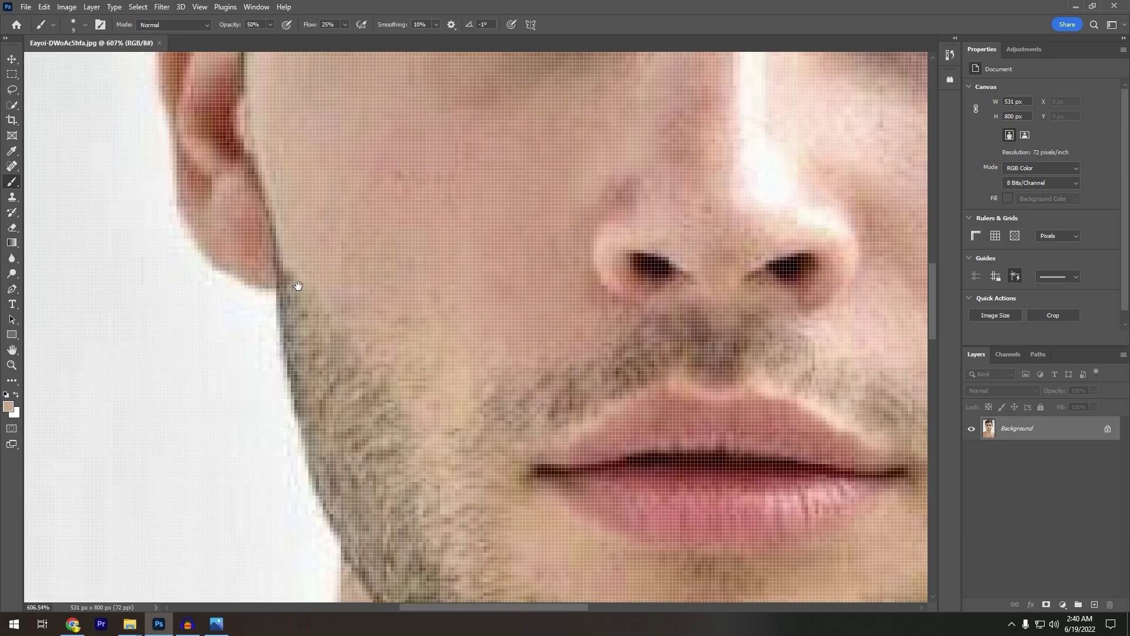
pyautogui.rightClick(16, 186)
pyautogui.click(56, 179)
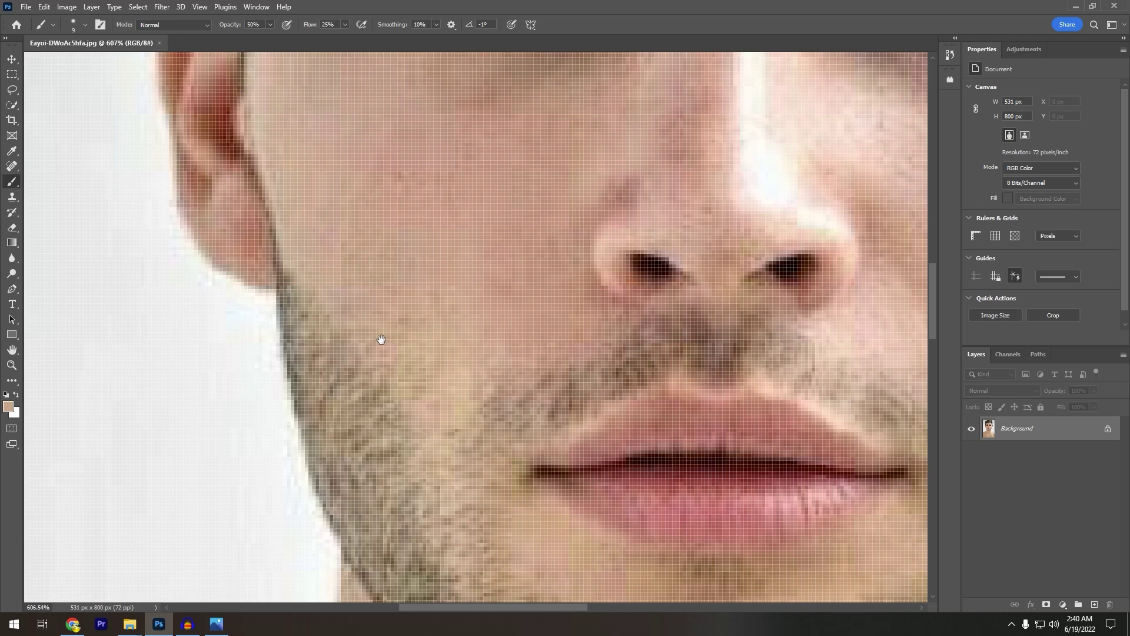
pyautogui.scroll(2, 378, 338)
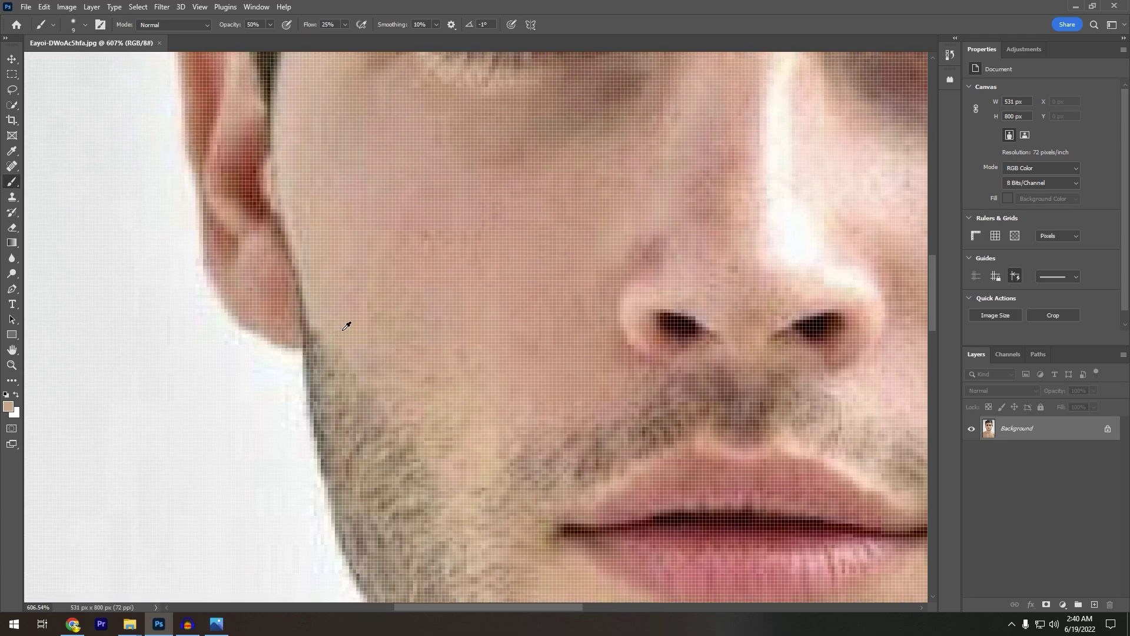
pyautogui.press('0')
pyautogui.scroll(1, 327, 203)
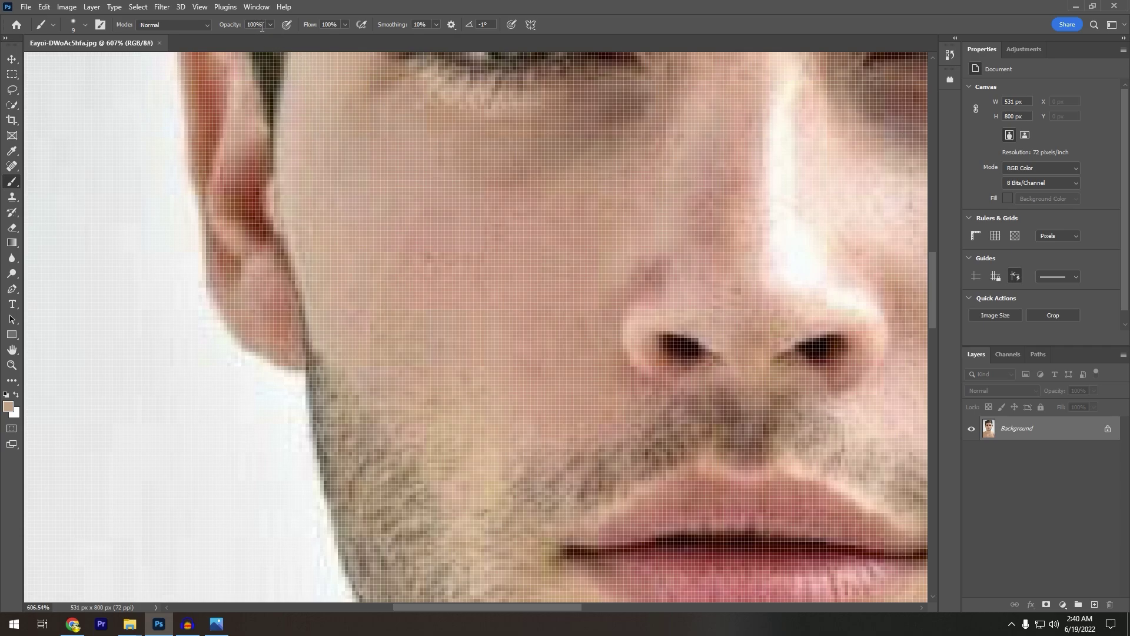
pyautogui.click(345, 24)
pyautogui.click(335, 26)
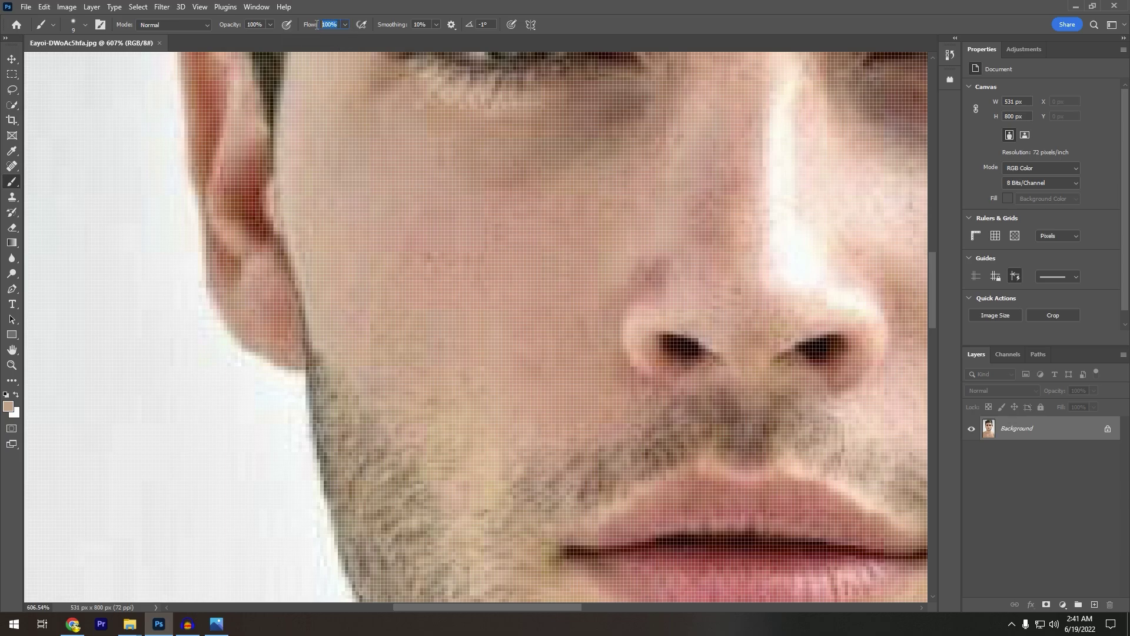
pyautogui.click(272, 26)
pyautogui.click(251, 24)
pyautogui.scroll(-3, 384, 276)
# Set the brush to about 18 px and sample a skin tone from the cheek
pyautogui.moveTo(342, 354); pyautogui.dragTo(377, 359)
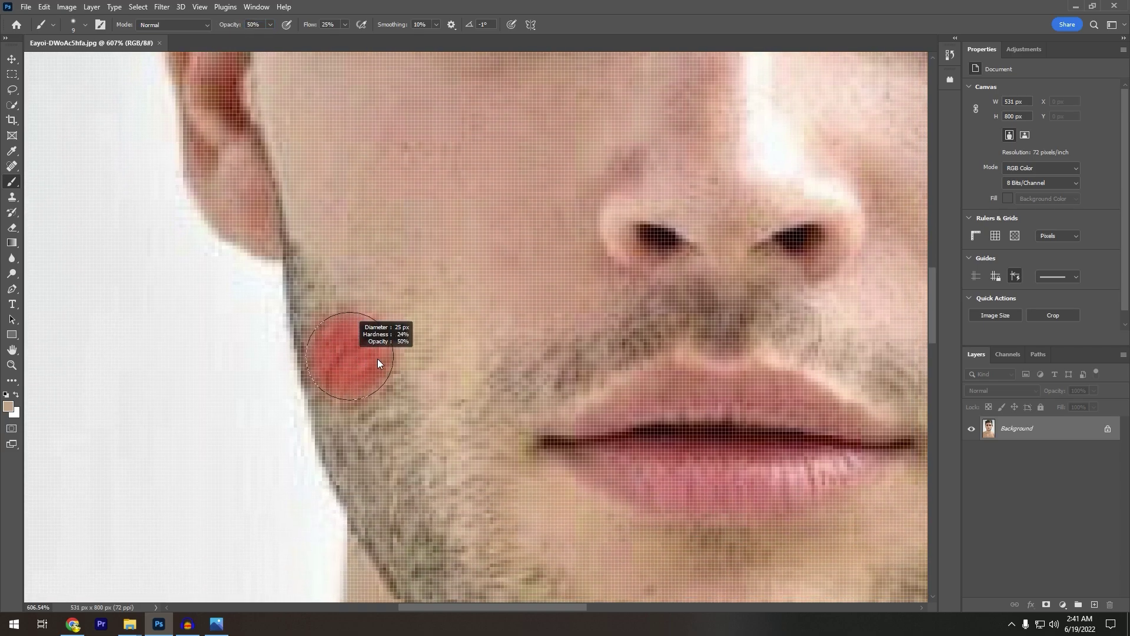
pyautogui.press('alt')
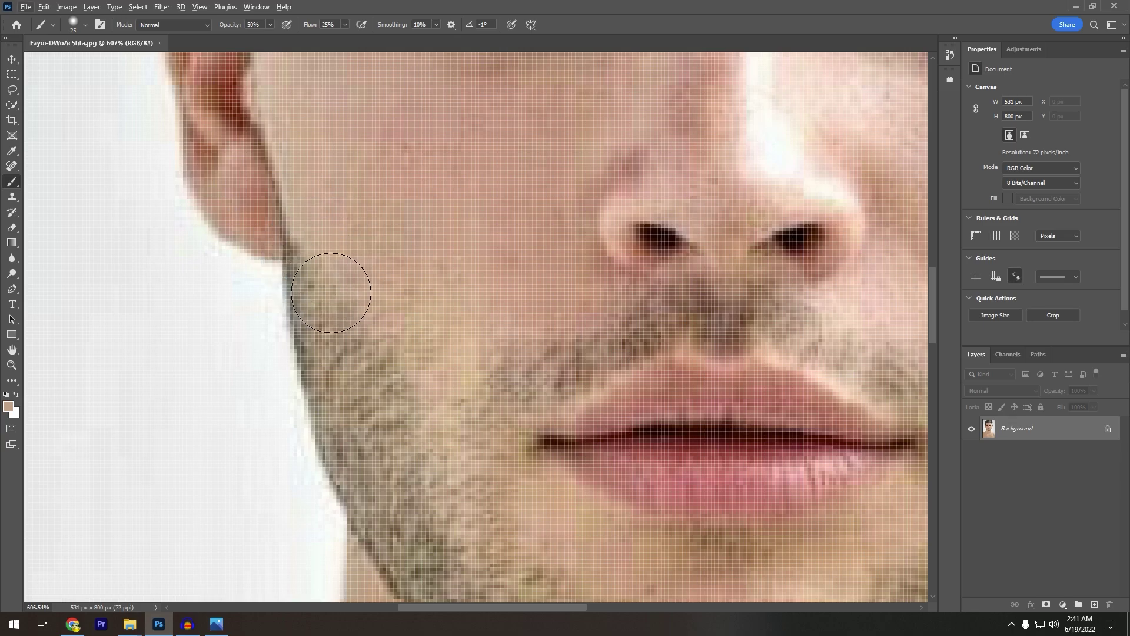
pyautogui.moveTo(346, 283)
pyautogui.mouseDown()
pyautogui.moveTo(324, 291)
pyautogui.moveTo(312, 280)
pyautogui.moveTo(330, 283)
pyautogui.moveTo(348, 370)
pyautogui.moveTo(322, 385)
pyautogui.mouseUp()
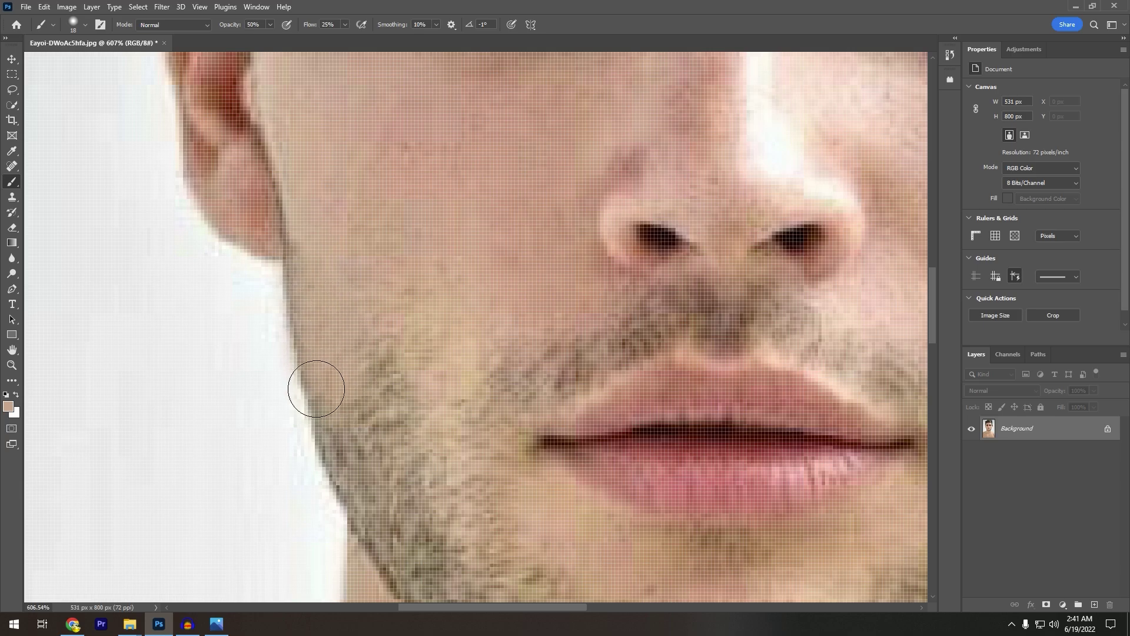
pyautogui.moveTo(380, 343); pyautogui.dragTo(344, 281)
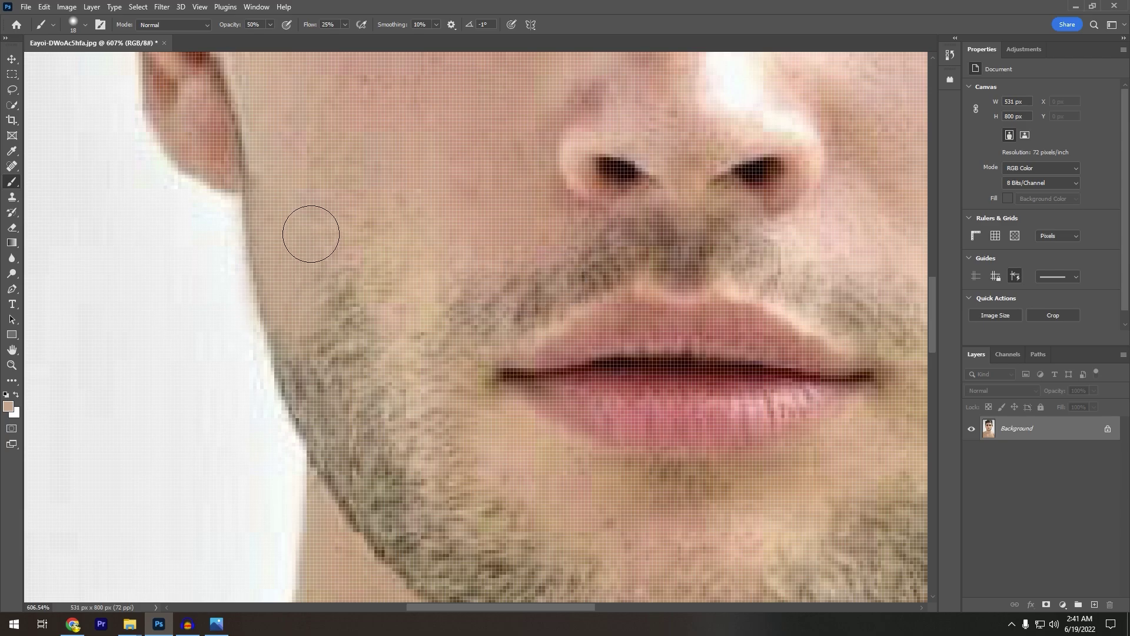
pyautogui.keyDown('alt'); pyautogui.click(308, 204); pyautogui.keyUp('alt')
# Paint skin tone over the stubble below the nostril, comparing with undo and redo
pyautogui.moveTo(609, 252); pyautogui.dragTo(576, 289)
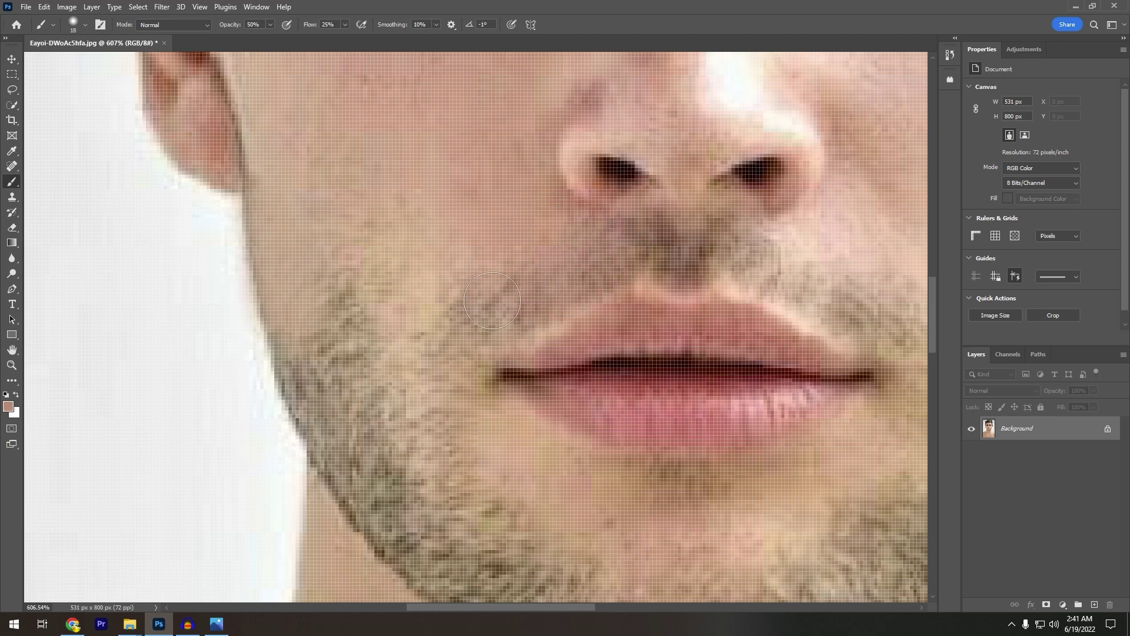
pyautogui.hotkey('ctrl', 'z')
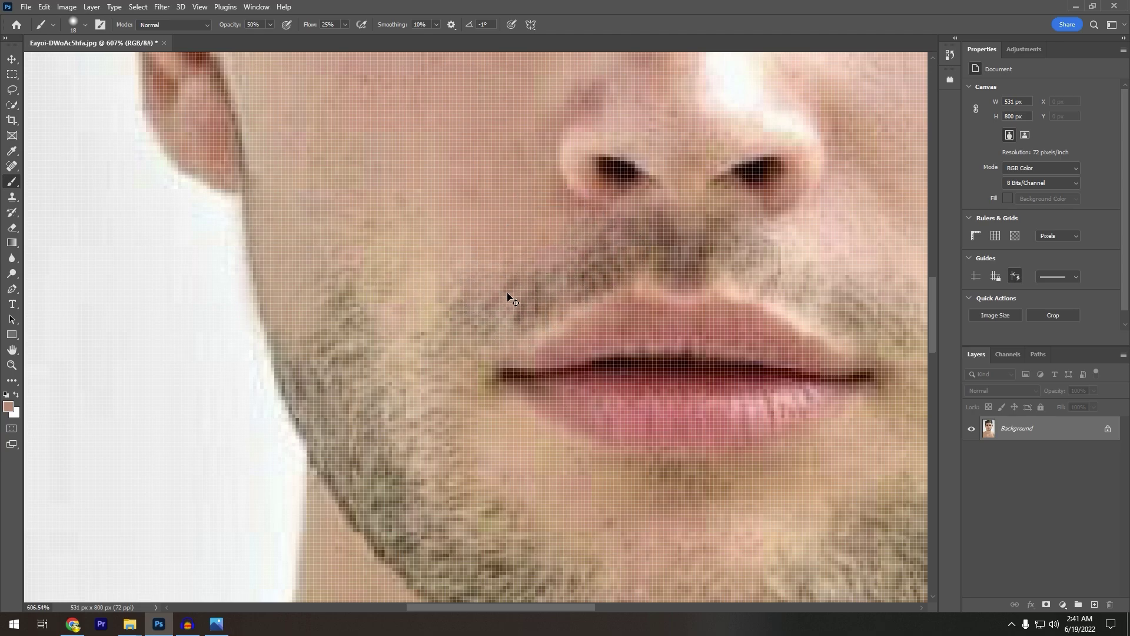
pyautogui.hotkey('ctrl', 'shift', 'z')
pyautogui.moveTo(464, 332); pyautogui.dragTo(463, 253)
pyautogui.keyDown('alt'); pyautogui.click(408, 196); pyautogui.keyUp('alt')
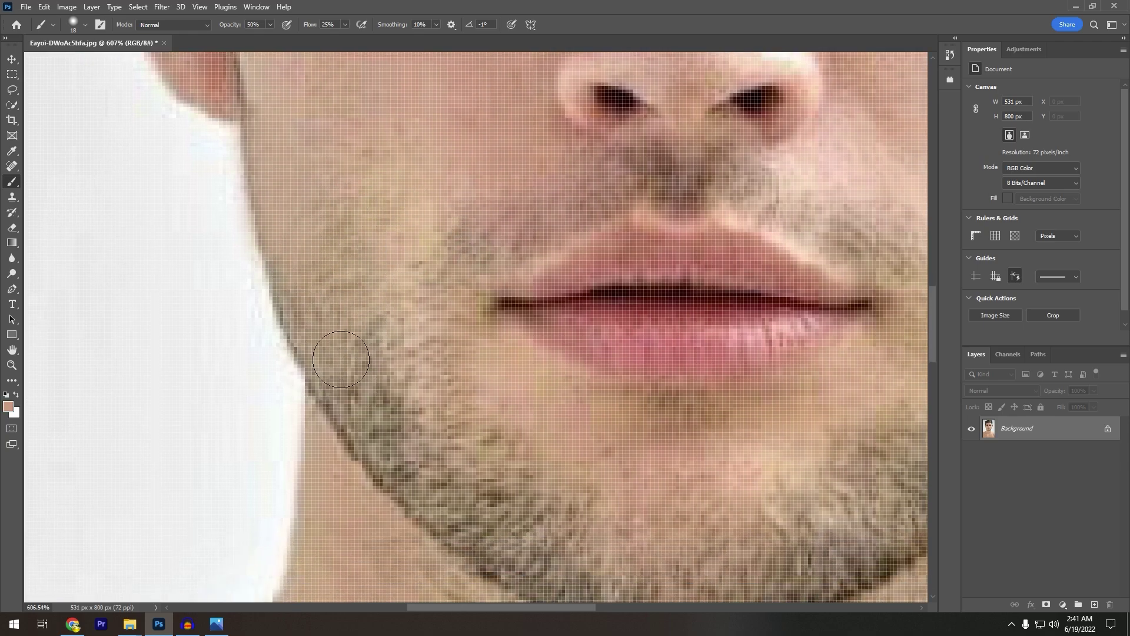
pyautogui.hscroll(3, 398, 256)
pyautogui.scroll(1, 566, 251)
pyautogui.hscroll(3, 618, 247)
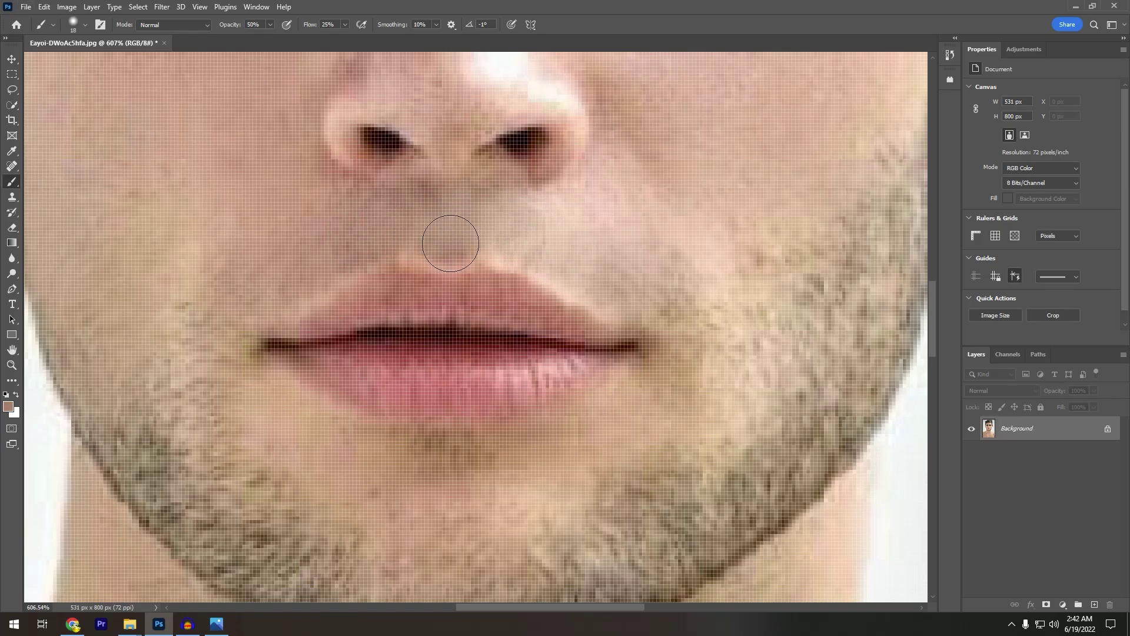
pyautogui.scroll(-3, 450, 239)
pyautogui.scroll(2, 271, 372)
# Paint skin tone over the jaw, cheek and chin stubble, resizing the brush as needed
pyautogui.press(']')
pyautogui.press(']')
pyautogui.press(']')
pyautogui.keyDown('alt'); pyautogui.click(439, 266); pyautogui.keyUp('alt')
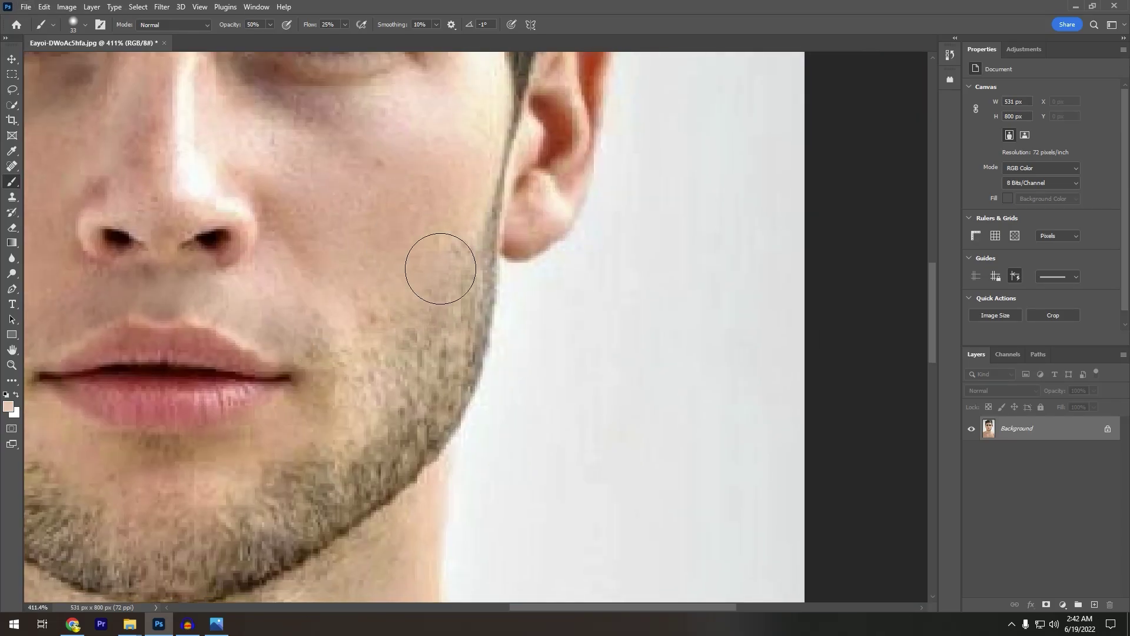
pyautogui.moveTo(439, 265); pyautogui.dragTo(488, 256)
pyautogui.moveTo(430, 353); pyautogui.dragTo(430, 320)
pyautogui.press('[')
pyautogui.press('[')
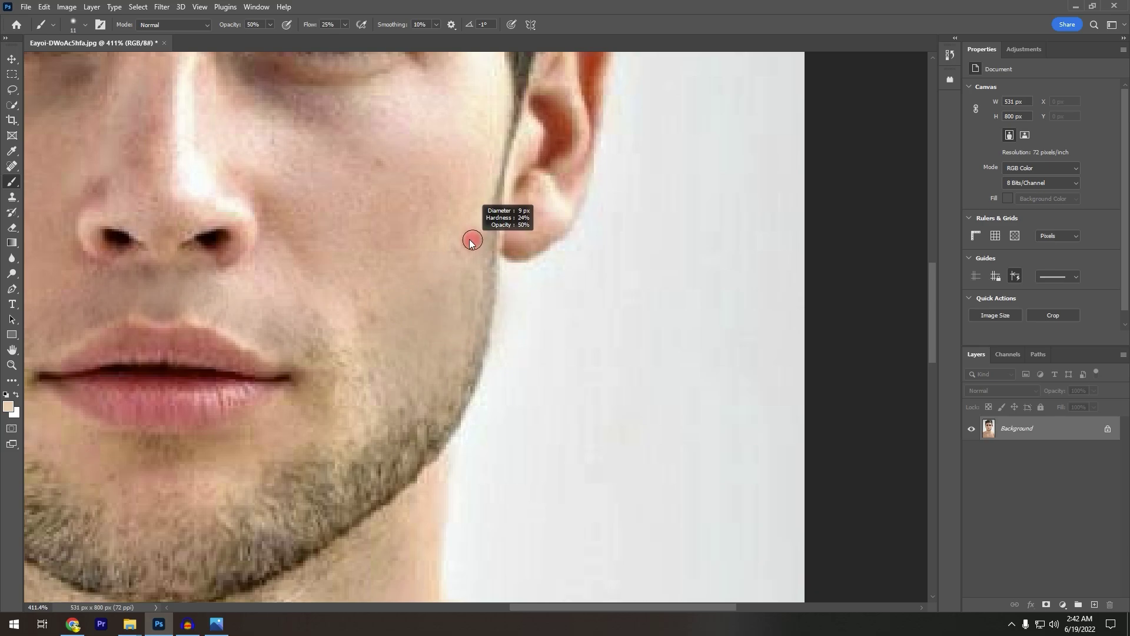
pyautogui.hscroll(-2, 477, 256)
pyautogui.scroll(-1, 418, 281)
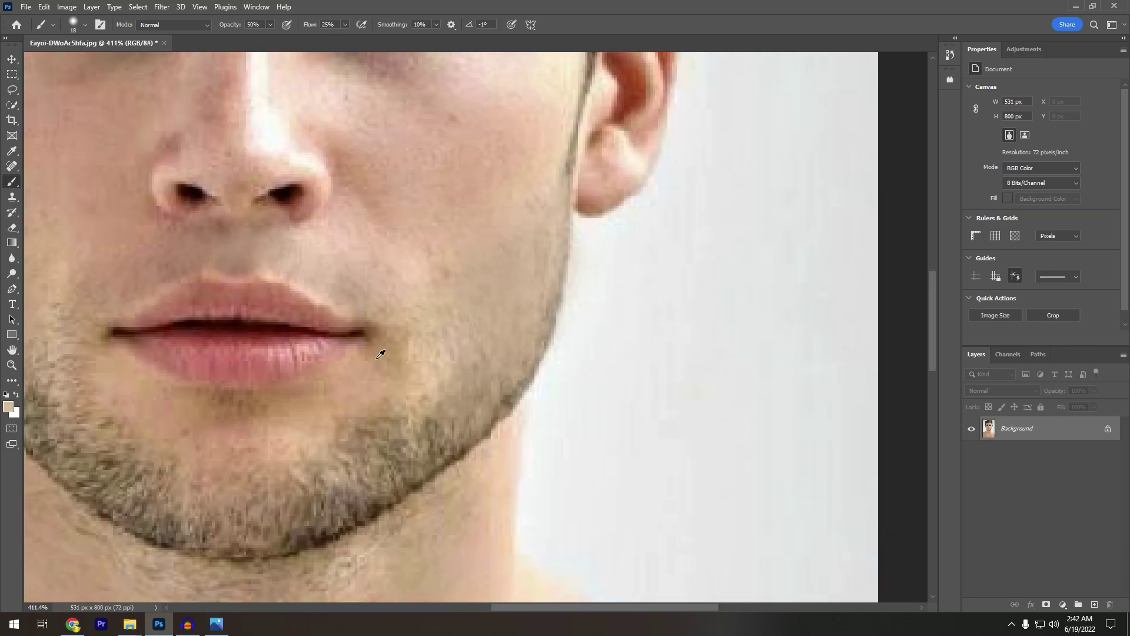
pyautogui.scroll(-2, 442, 327)
pyautogui.hscroll(-1, 494, 296)
pyautogui.moveTo(536, 306); pyautogui.dragTo(565, 192)
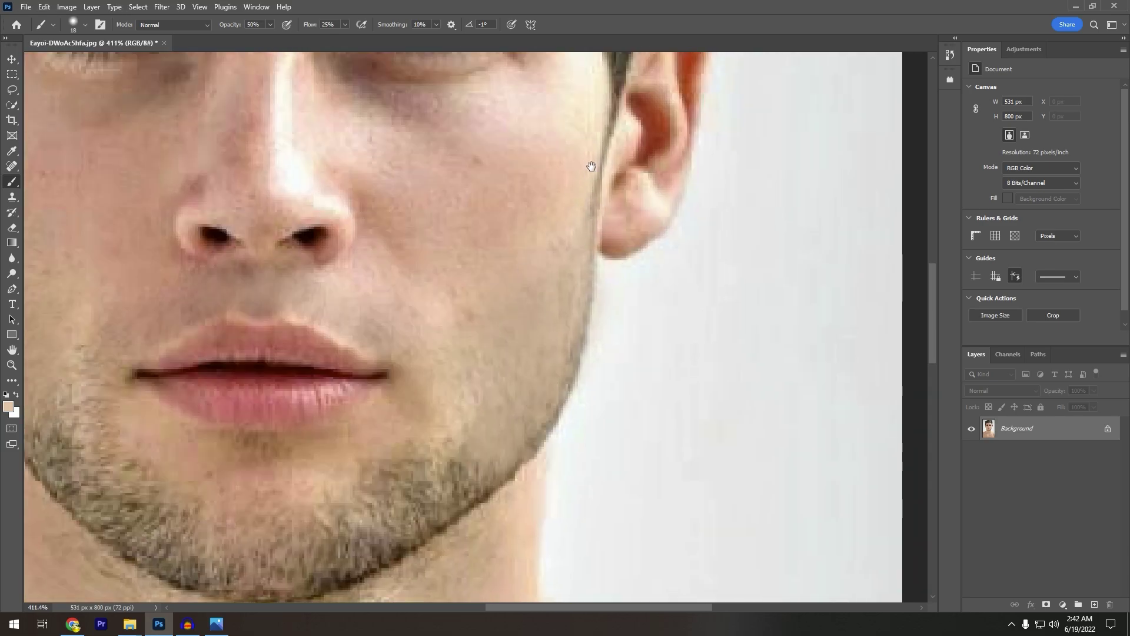
pyautogui.scroll(-1, 565, 264)
pyautogui.hscroll(-1, 565, 264)
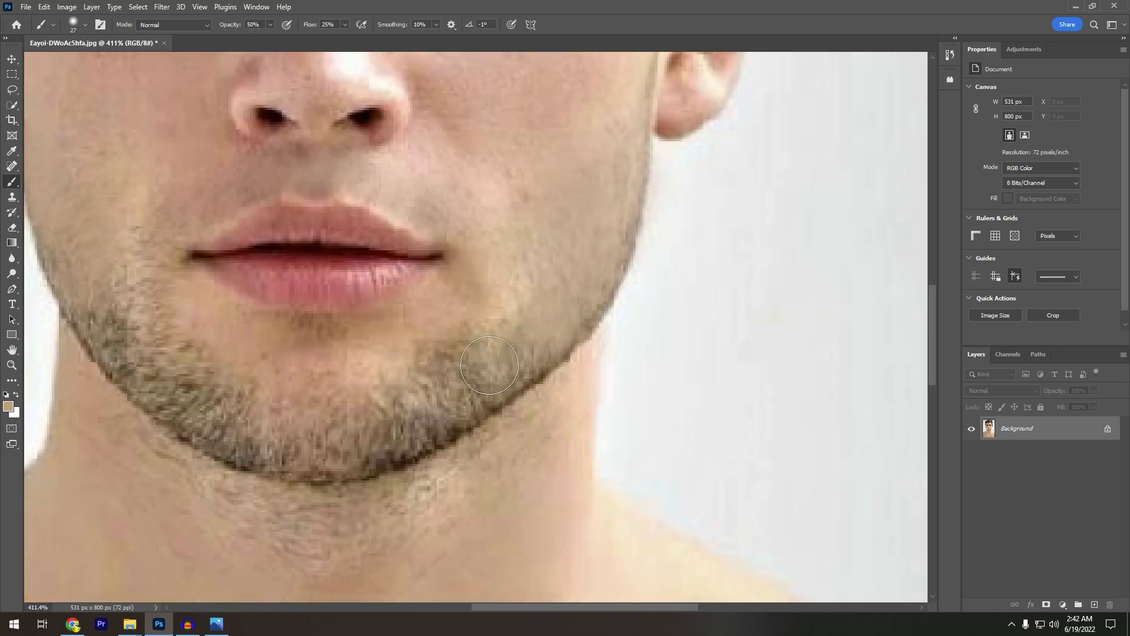
pyautogui.hscroll(-1, 371, 398)
pyautogui.scroll(1, 353, 412)
pyautogui.hscroll(-2, 354, 412)
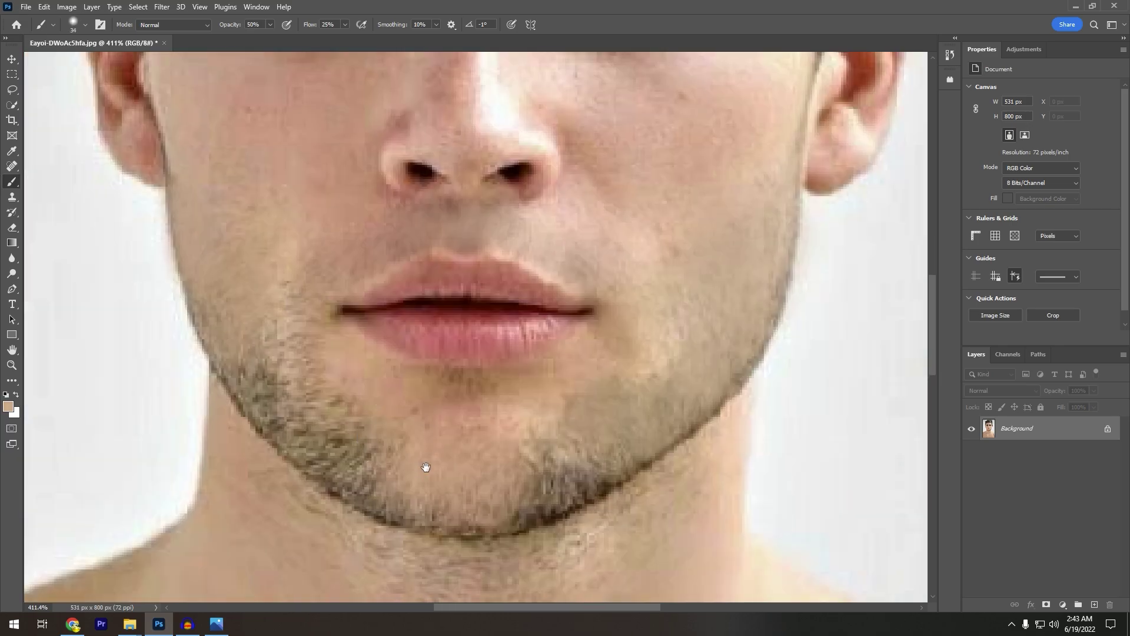
pyautogui.scroll(1, 425, 467)
pyautogui.hscroll(-1, 424, 467)
pyautogui.hscroll(-1, 400, 499)
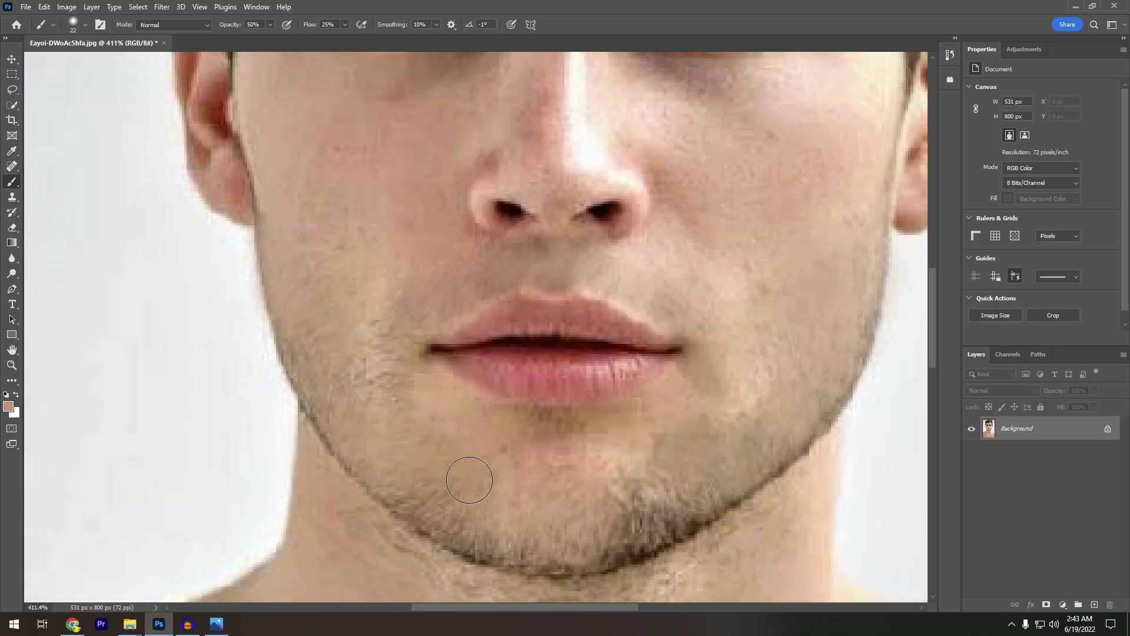
pyautogui.hscroll(1, 451, 424)
pyautogui.scroll(-2, 424, 371)
pyautogui.moveTo(572, 307)
pyautogui.mouseDown()
pyautogui.moveTo(504, 354)
pyautogui.moveTo(495, 389)
pyautogui.mouseUp()
pyautogui.scroll(-5, 494, 398)
pyautogui.scroll(5, 490, 441)
pyautogui.hscroll(2, 412, 404)
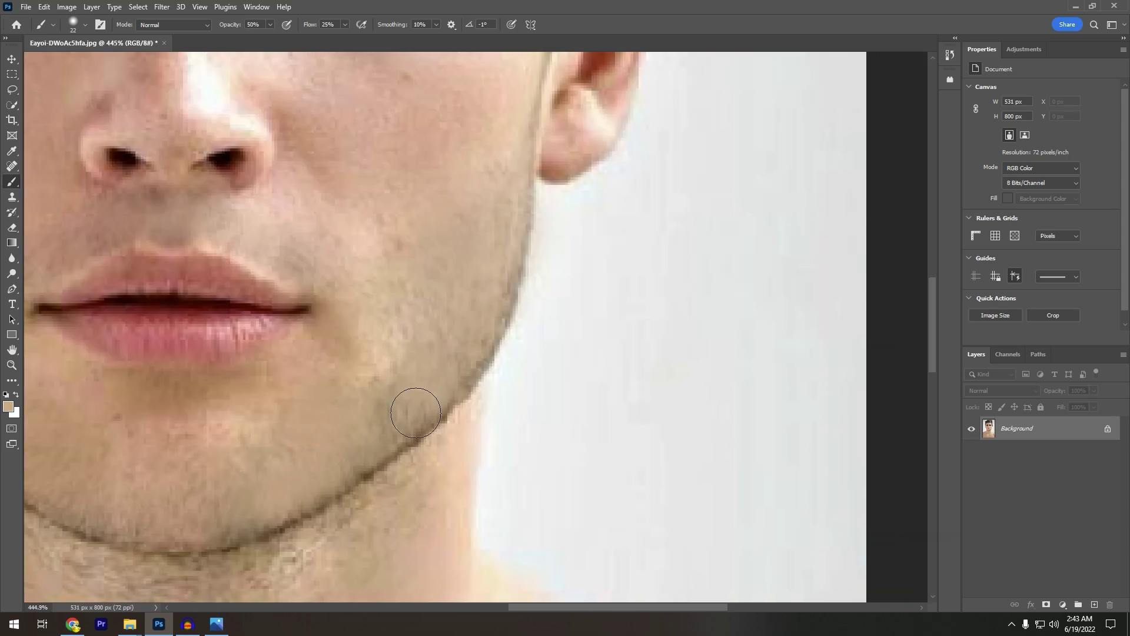
pyautogui.scroll(1, 459, 379)
pyautogui.hscroll(-5, 480, 291)
pyautogui.scroll(1, 493, 261)
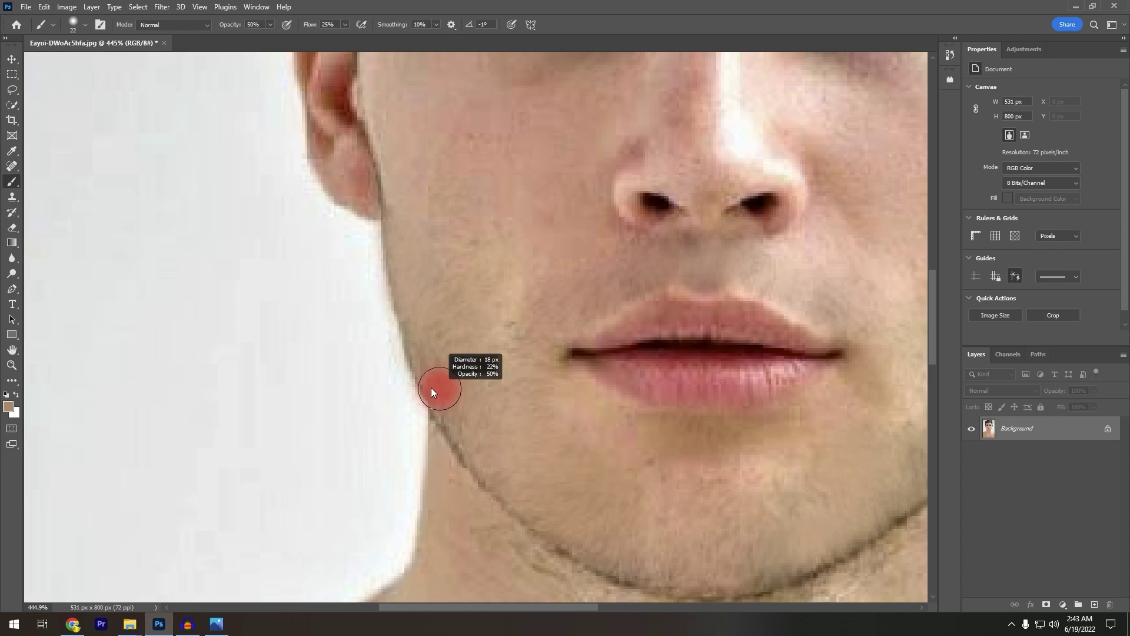
pyautogui.scroll(-3, 366, 341)
pyautogui.scroll(-2, 486, 349)
pyautogui.hscroll(2, 486, 349)
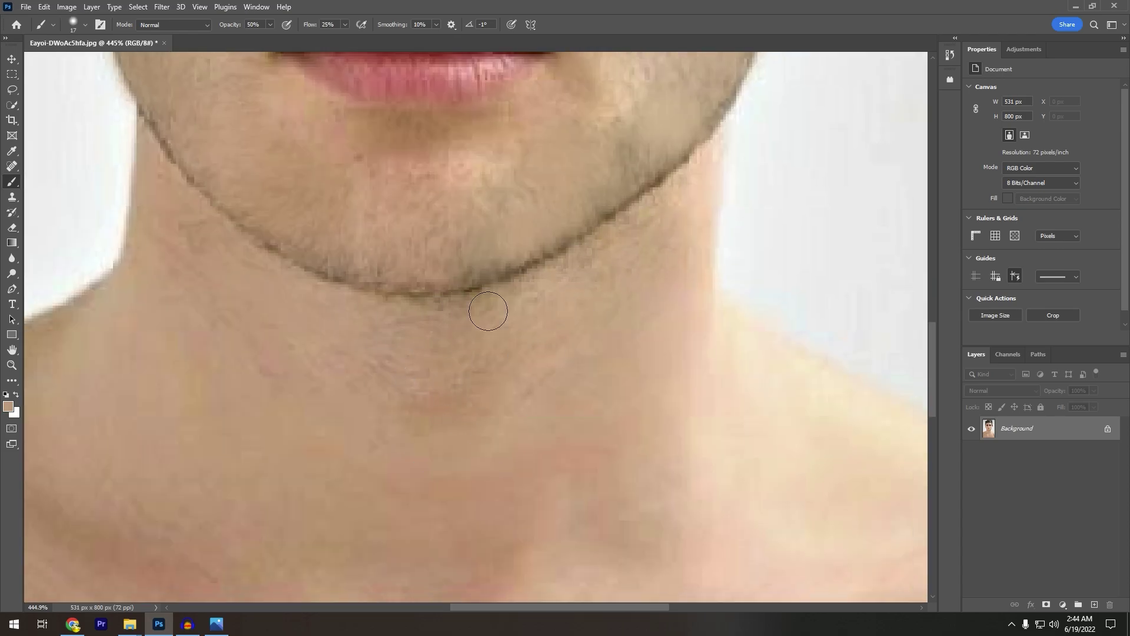
pyautogui.scroll(1, 606, 286)
pyautogui.hscroll(2, 606, 285)
pyautogui.hscroll(-4, 406, 357)
pyautogui.scroll(1, 323, 273)
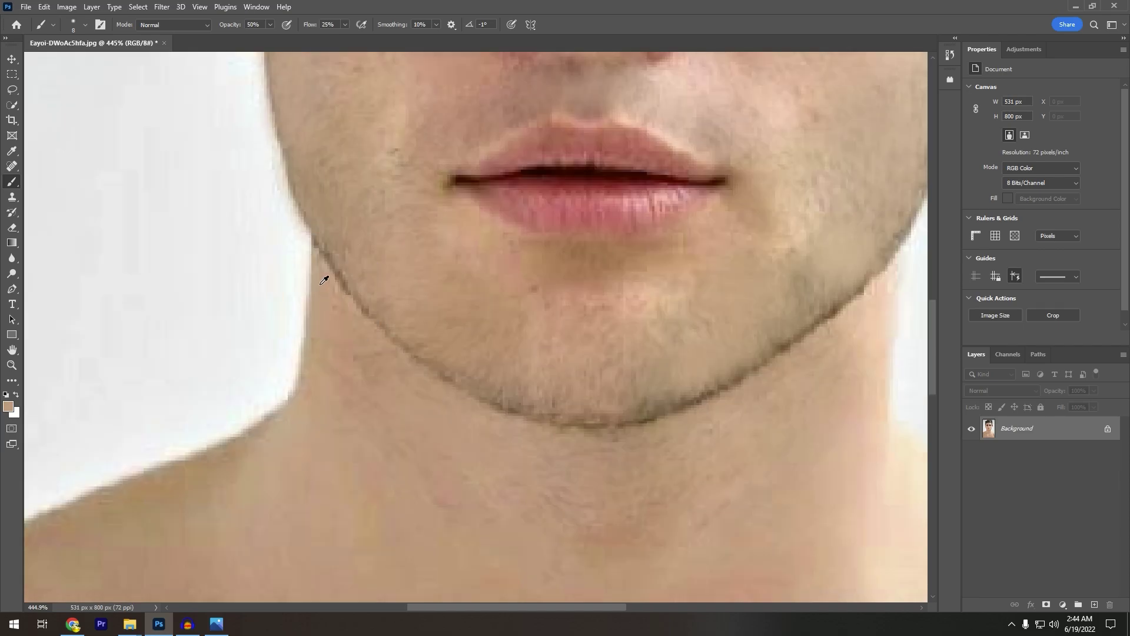
pyautogui.hscroll(3, 315, 371)
pyautogui.hscroll(3, 442, 415)
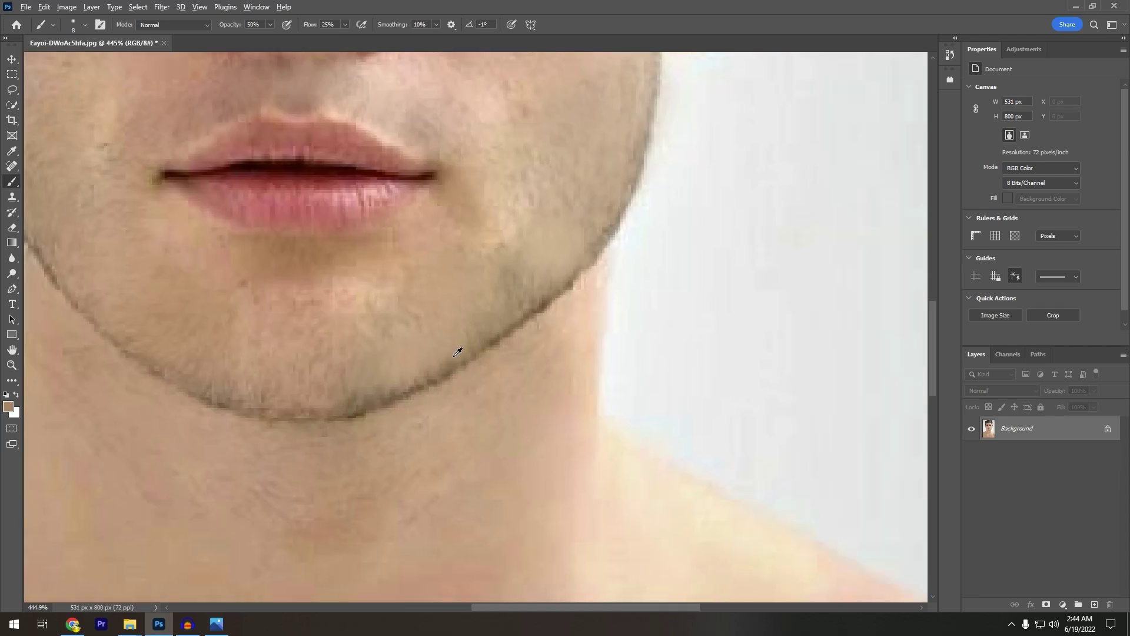
pyautogui.scroll(-5, 437, 345)
pyautogui.scroll(3, 441, 353)
pyautogui.scroll(-2, 452, 367)
pyautogui.scroll(2, 424, 371)
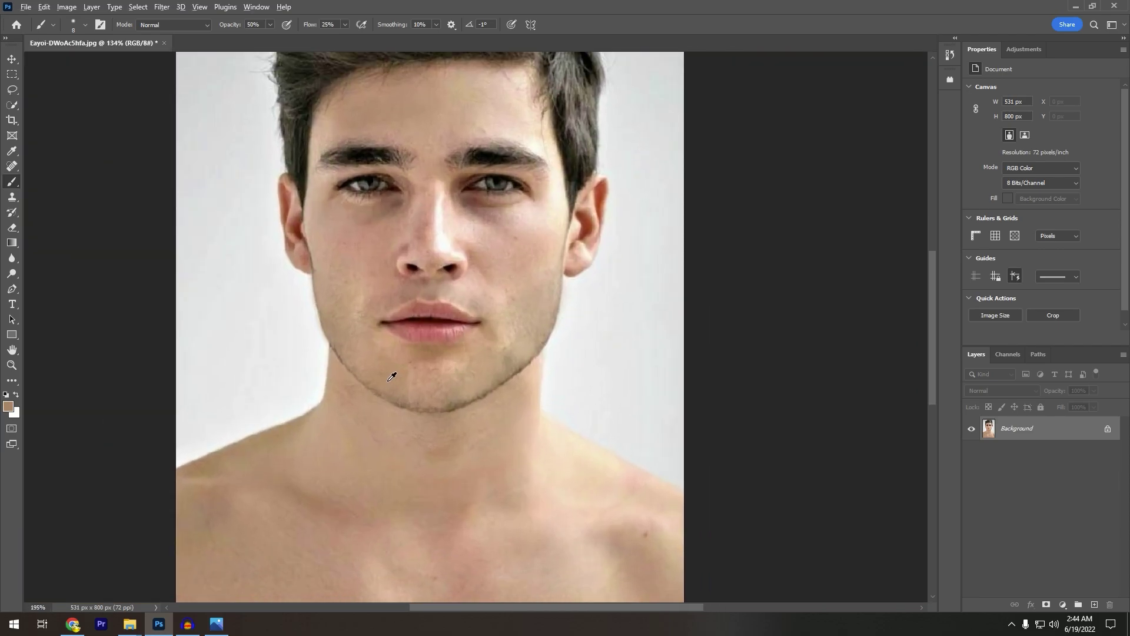
pyautogui.scroll(2, 298, 324)
pyautogui.scroll(1, 341, 334)
pyautogui.scroll(2, 331, 339)
pyautogui.scroll(-1, 331, 339)
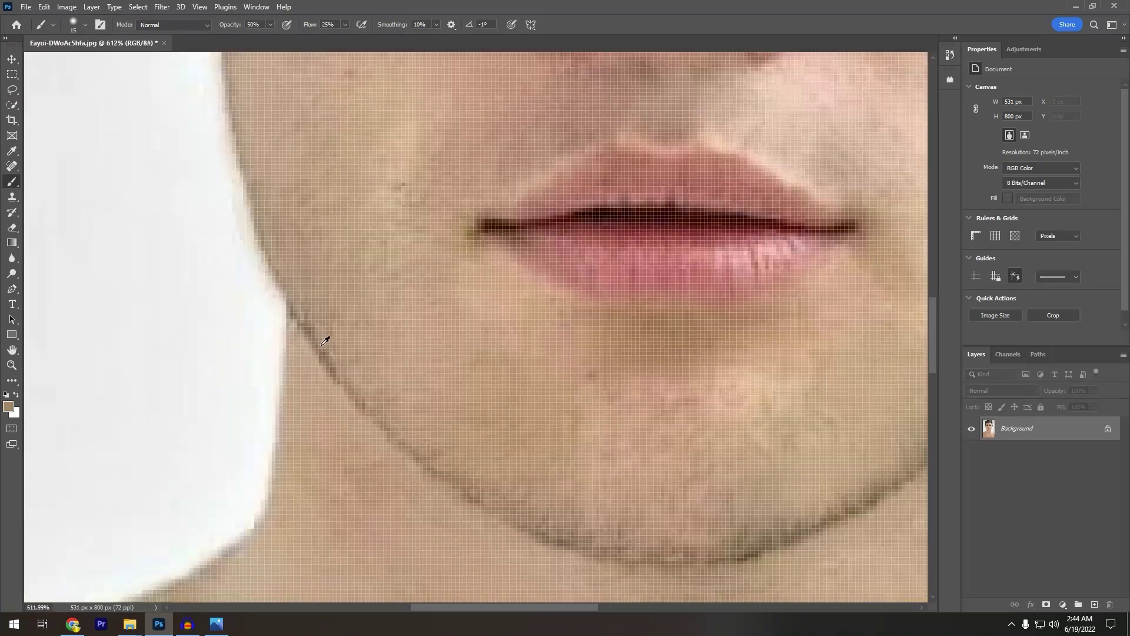
pyautogui.scroll(-1, 329, 336)
pyautogui.scroll(-1, 328, 336)
pyautogui.scroll(-1, 442, 447)
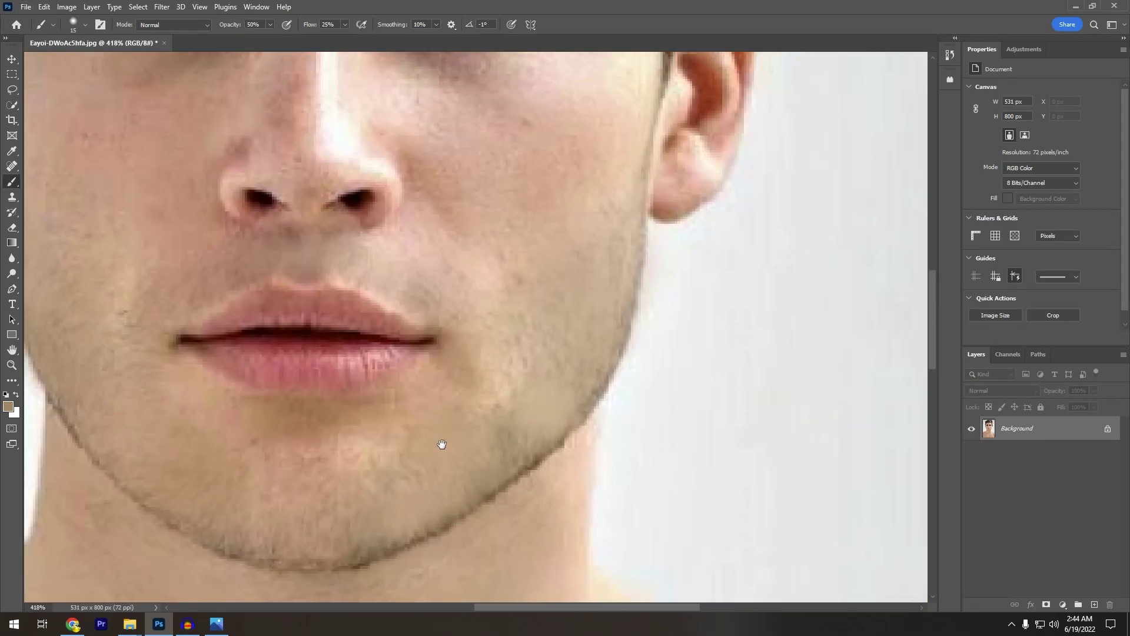
pyautogui.scroll(-1, 387, 391)
pyautogui.scroll(-1, 426, 394)
pyautogui.scroll(-1, 446, 389)
pyautogui.scroll(-1, 445, 389)
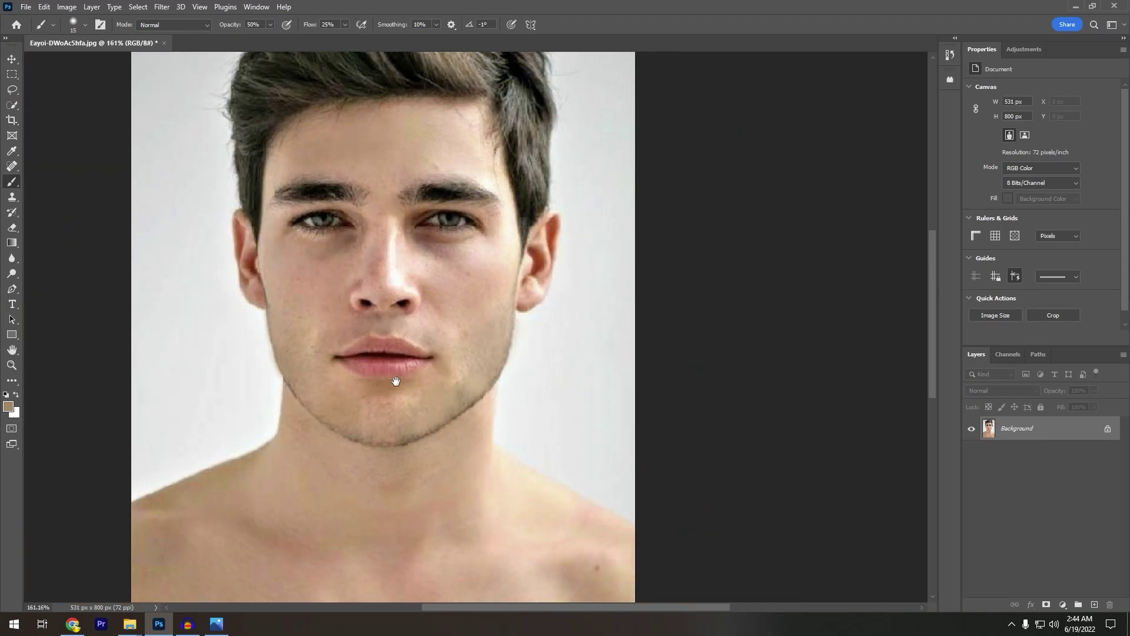
pyautogui.scroll(1, 411, 374)
pyautogui.scroll(1, 459, 329)
pyautogui.scroll(1, 570, 345)
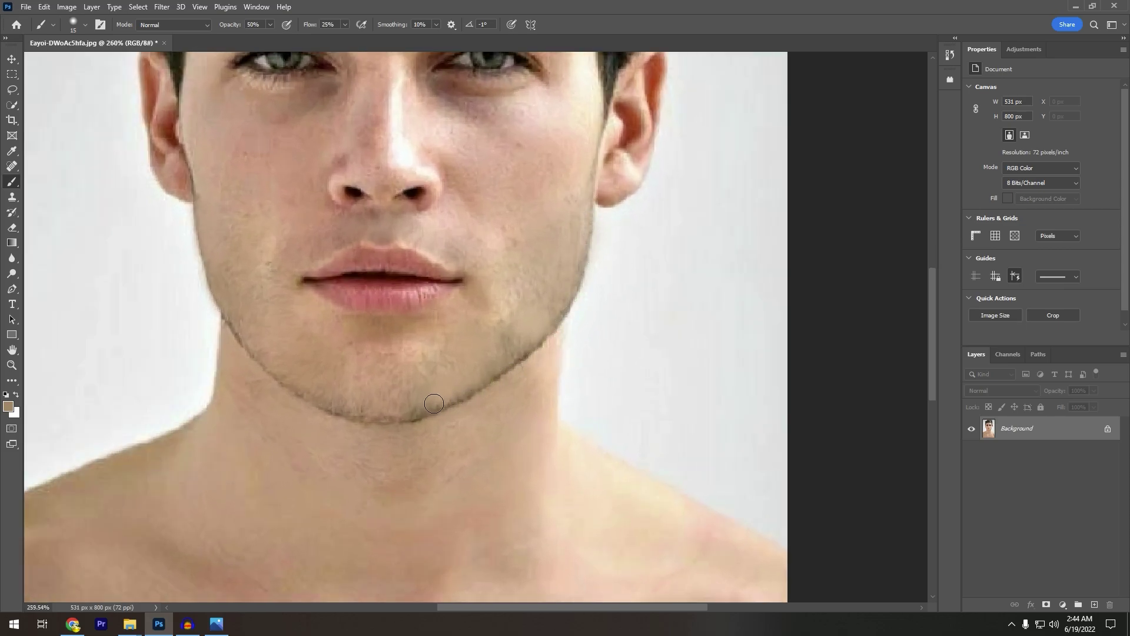
pyautogui.moveTo(273, 296); pyautogui.dragTo(343, 325)
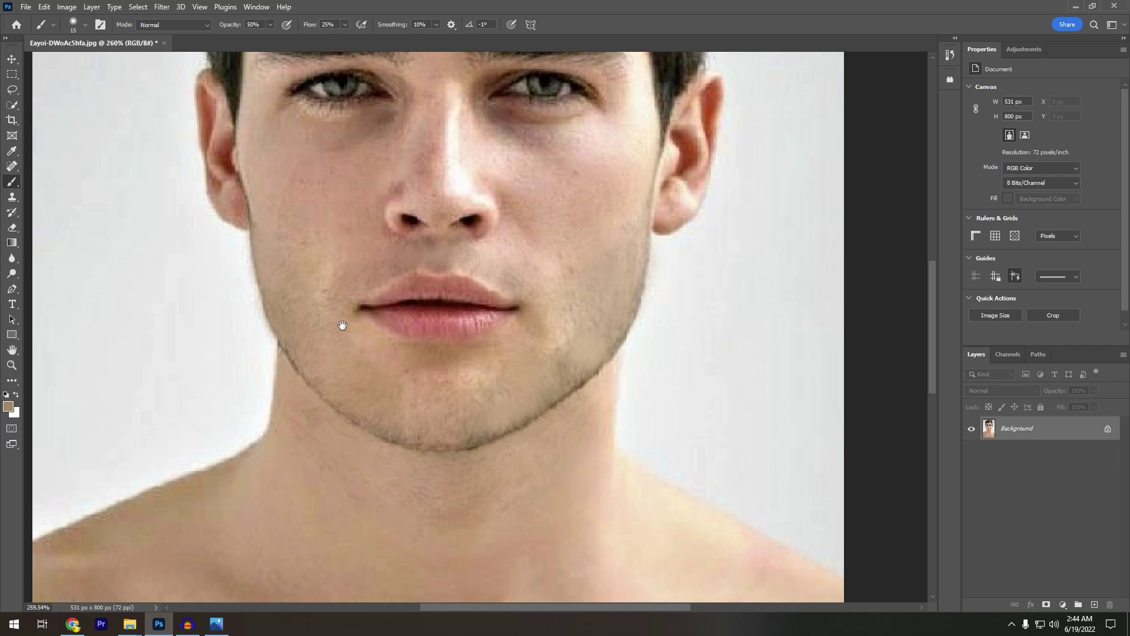
pyautogui.scroll(-3, 344, 326)
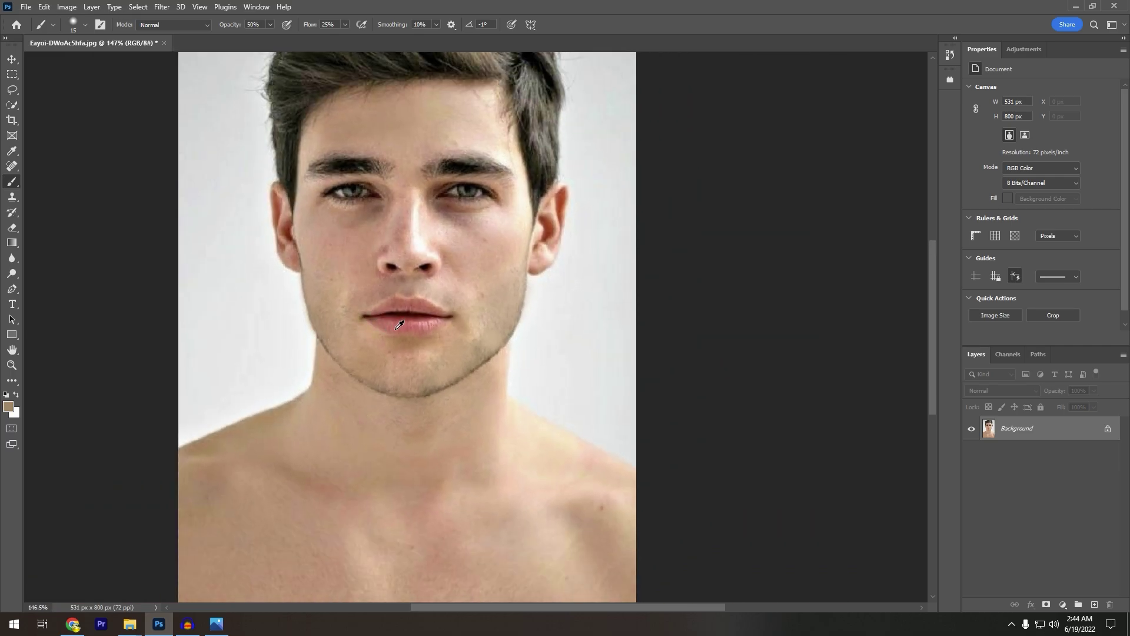
pyautogui.moveTo(415, 317)
pyautogui.mouseDown()
pyautogui.moveTo(488, 395)
pyautogui.moveTo(491, 354)
pyautogui.mouseUp()
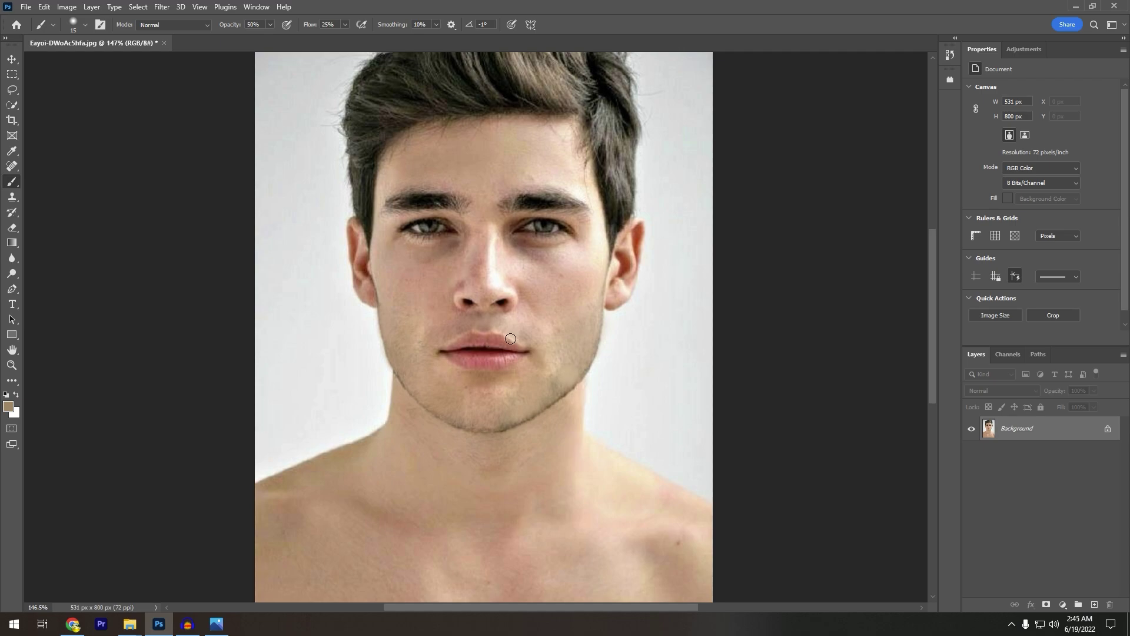
pyautogui.scroll(-1, 511, 340)
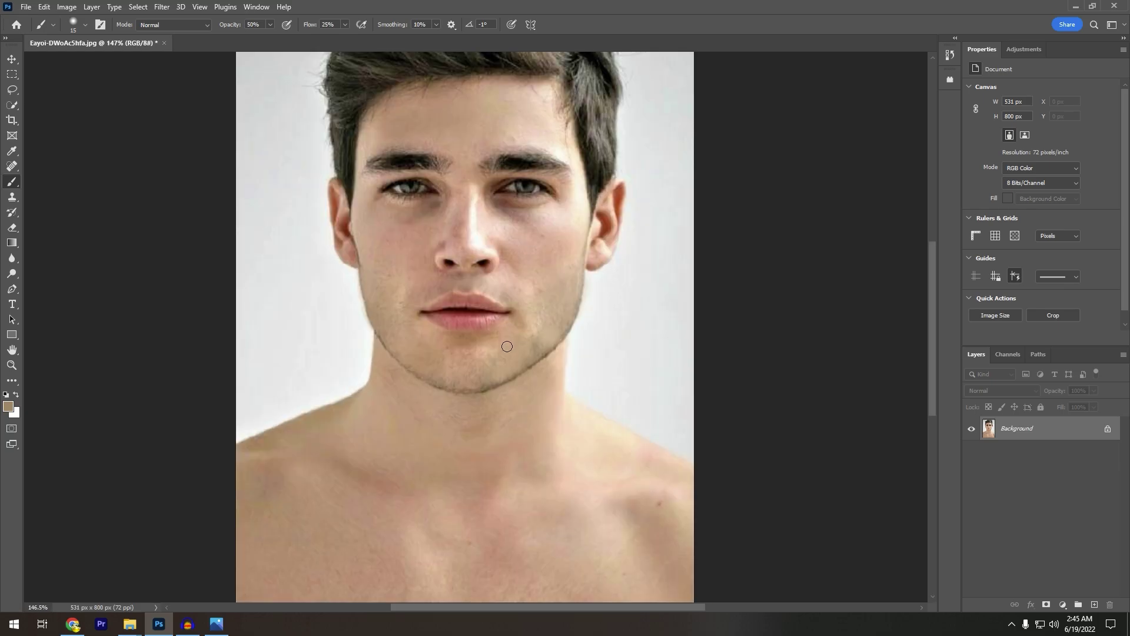